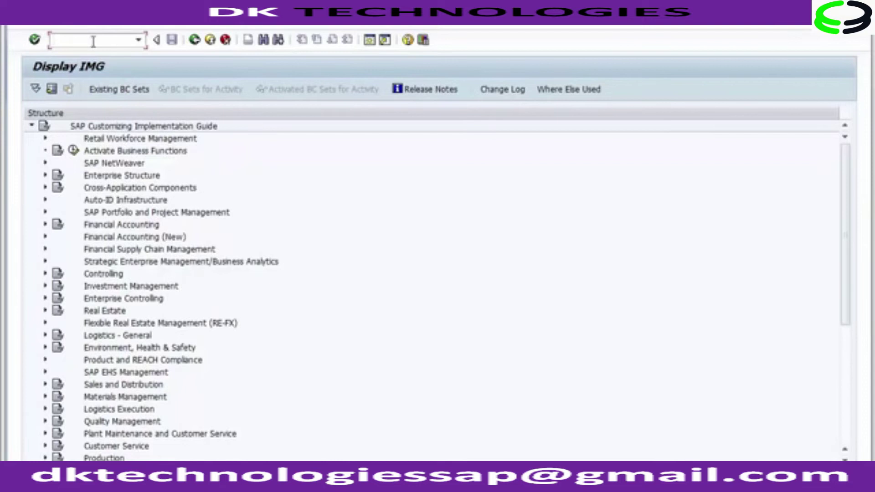
# Expand the IMG tree through Financial Accounting (New), General Ledger Accounting (New), Master Data and G/L Accounts, checking the path in the PowerPoint slide
pyautogui.click(45, 241)
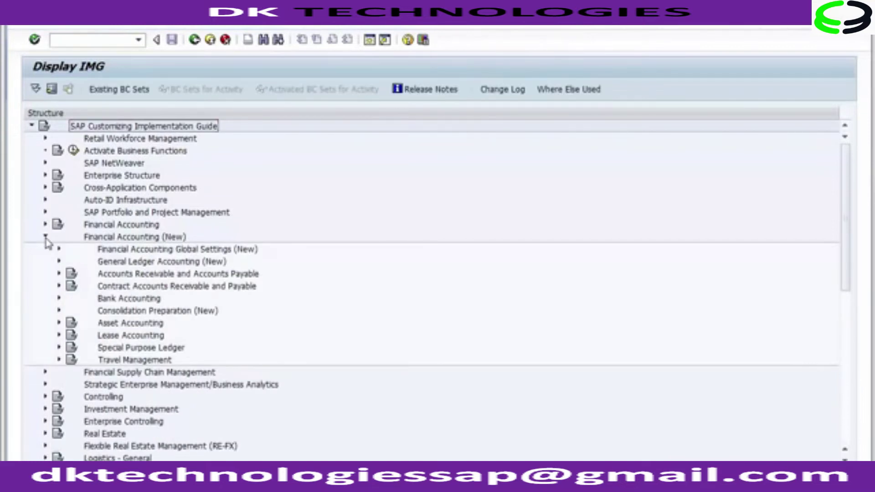
pyautogui.hotkey('alt', 'Tab')
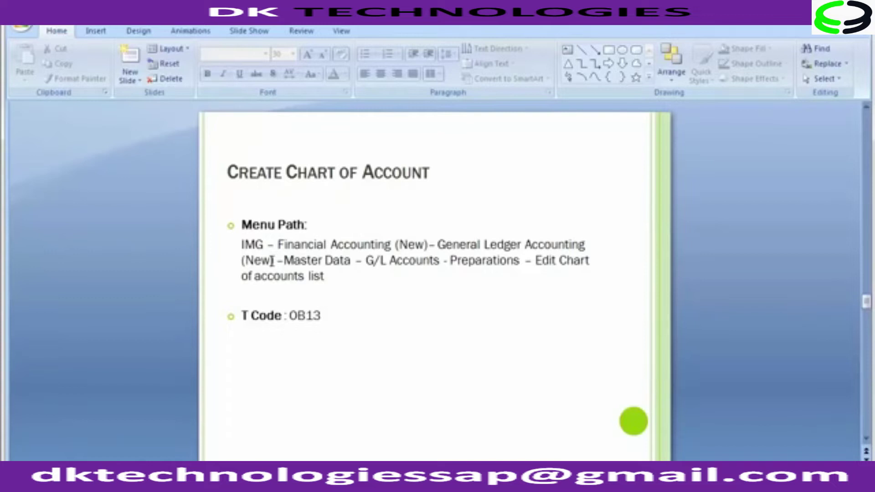
pyautogui.hotkey('alt', 'Tab')
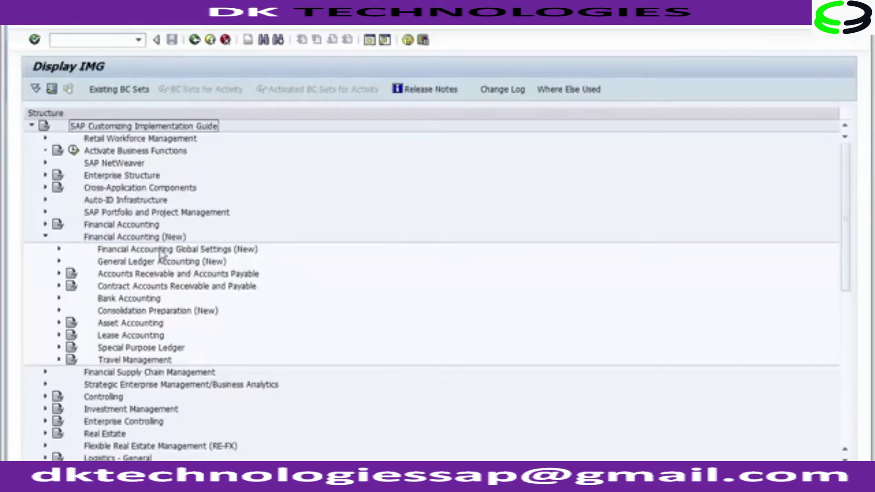
pyautogui.click(59, 262)
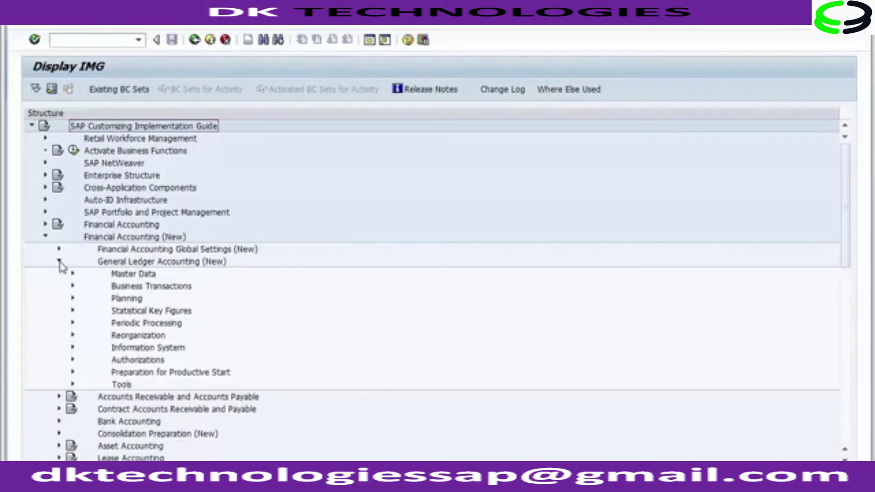
pyautogui.hotkey('alt', 'Tab')
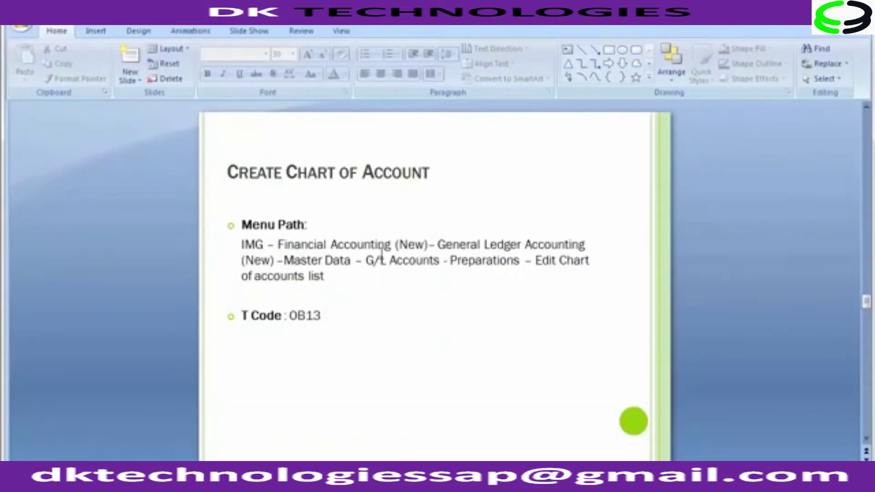
pyautogui.hotkey('alt', 'Tab')
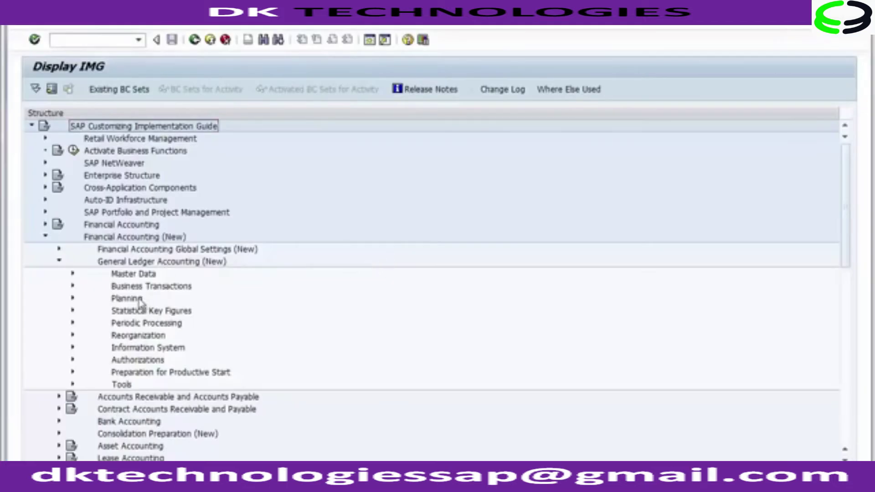
pyautogui.click(73, 274)
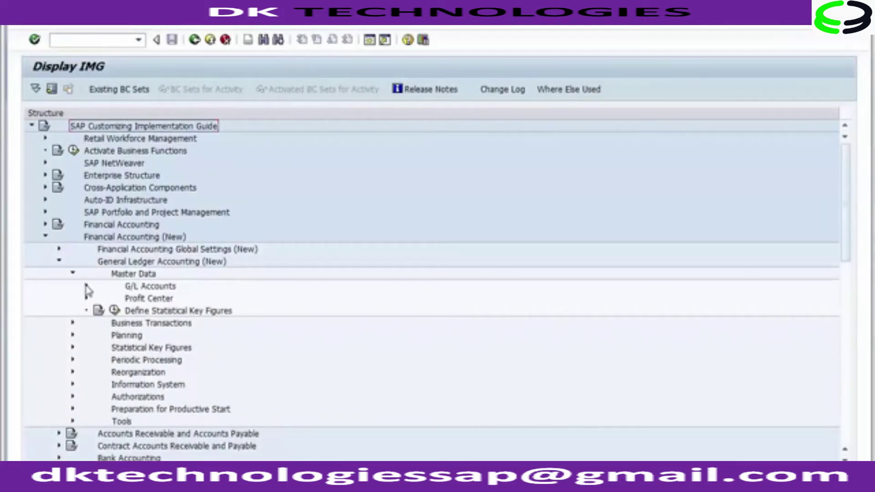
pyautogui.click(86, 286)
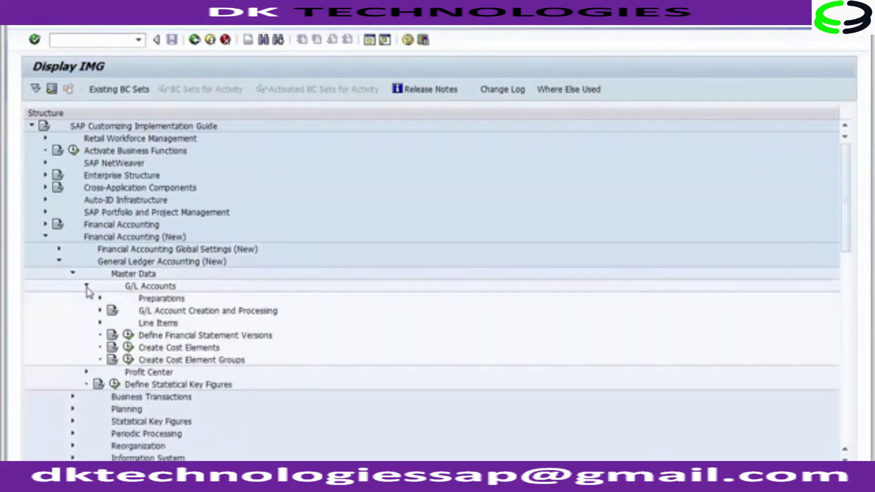
# Open Edit Chart of Accounts List under Preparations, following the slide's menu path, and start a new chart of accounts entry
pyautogui.hotkey('alt', 'Tab')
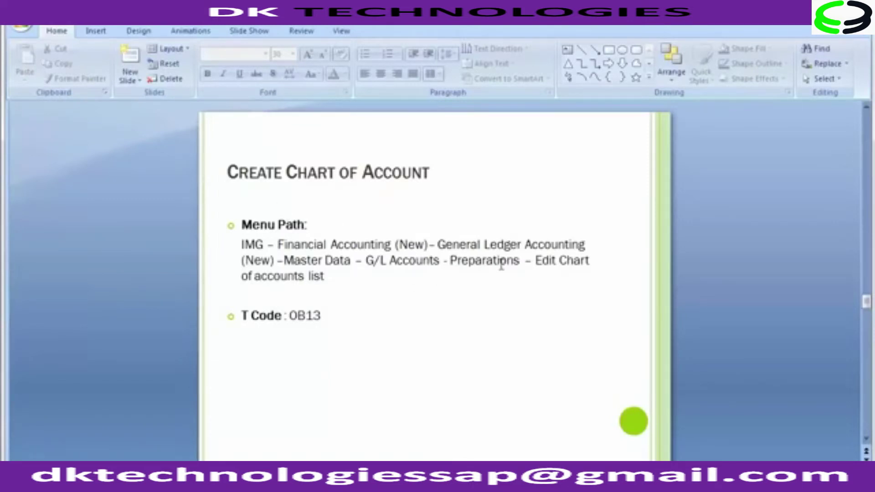
pyautogui.hotkey('alt', 'Tab')
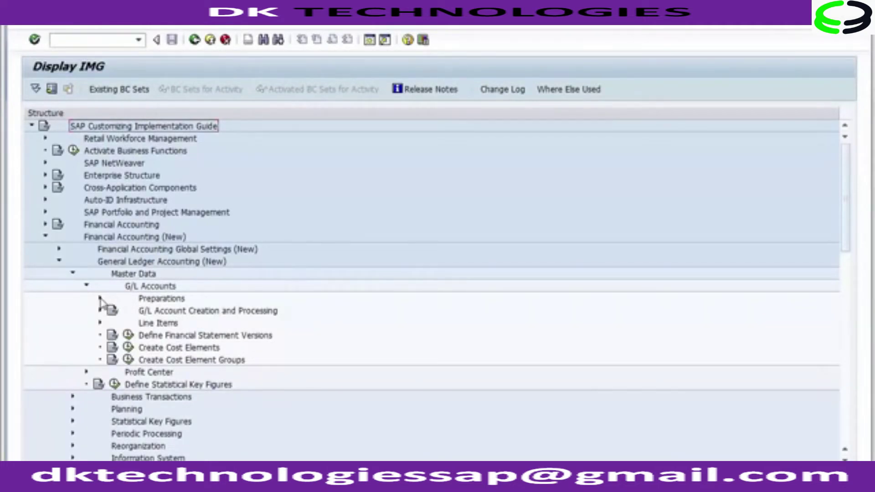
pyautogui.click(99, 299)
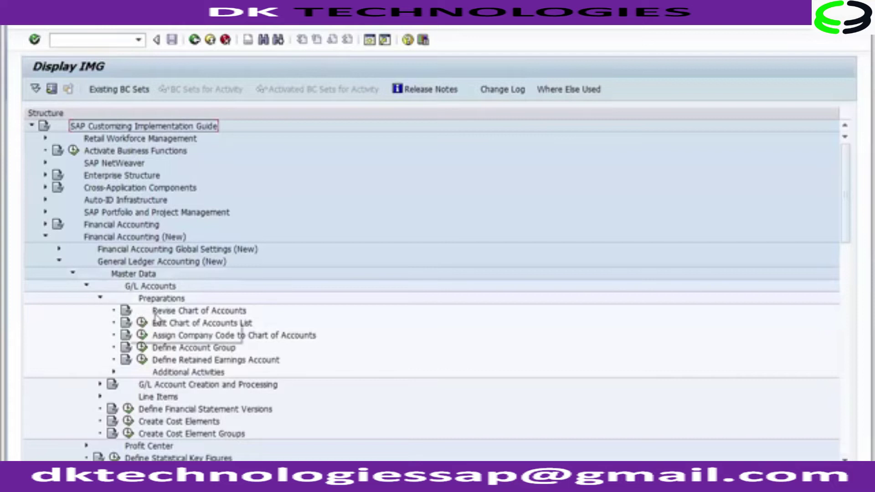
pyautogui.click(167, 323)
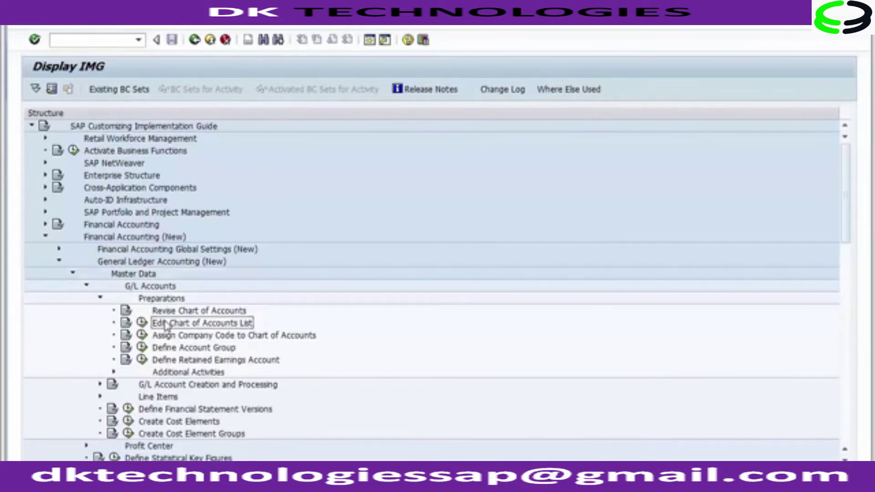
pyautogui.hotkey('alt', 'Tab')
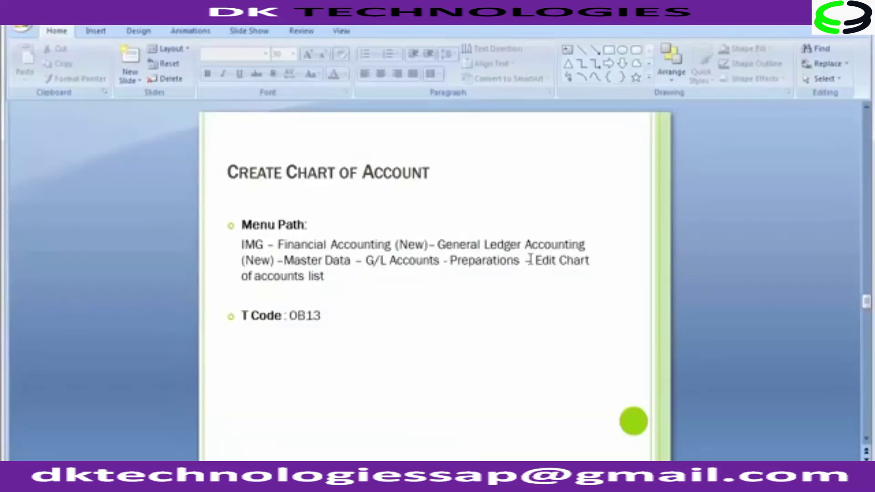
pyautogui.moveTo(533, 260); pyautogui.dragTo(550, 283)
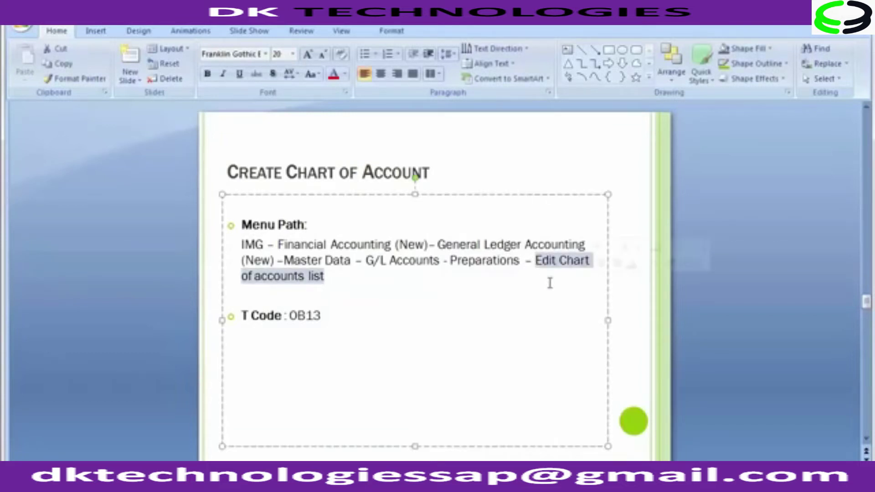
pyautogui.click(701, 283)
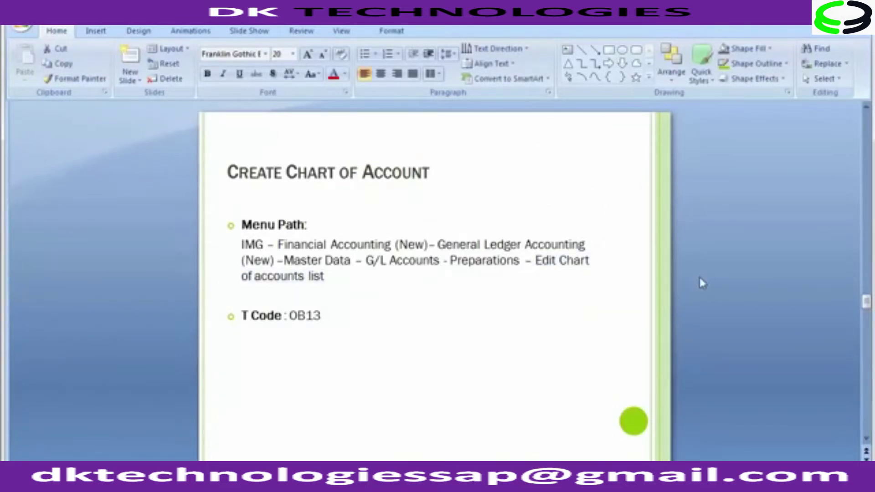
pyautogui.hotkey('alt', 'Tab')
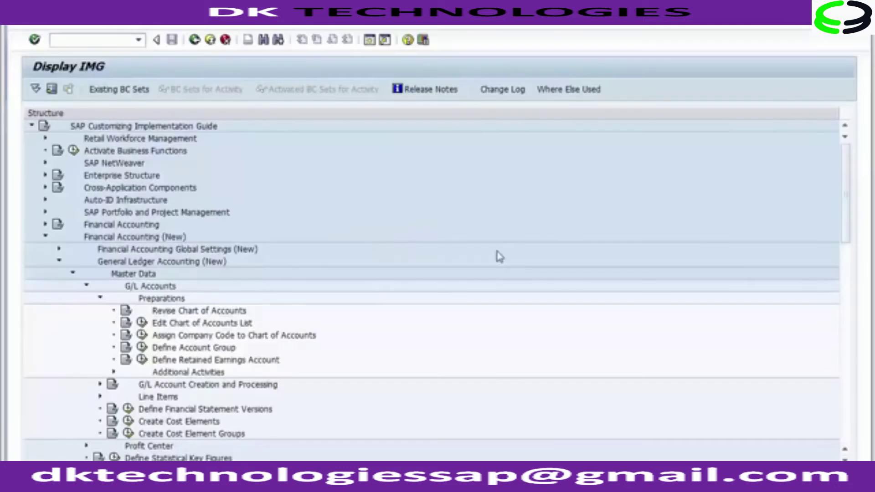
pyautogui.click(142, 323)
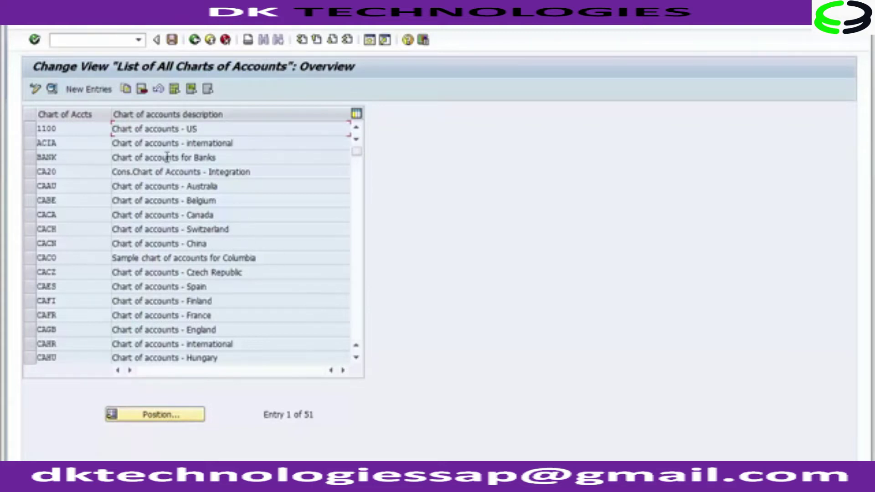
pyautogui.click(89, 90)
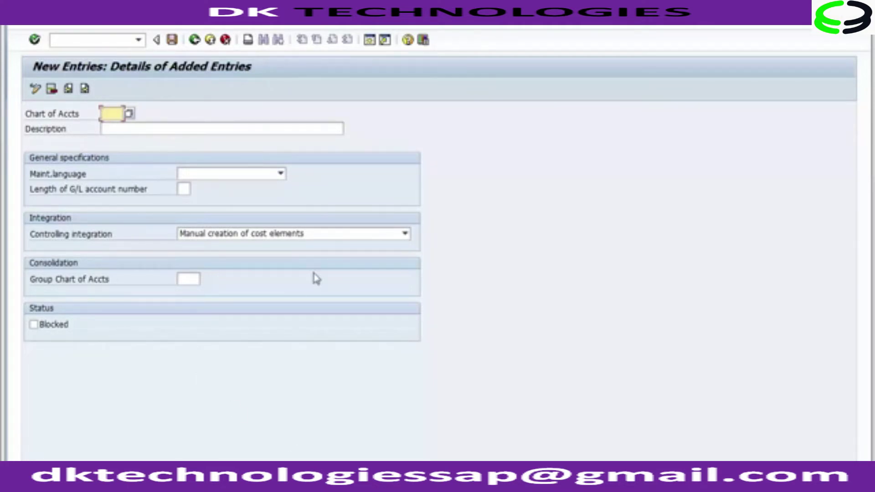
# Switch to PowerPoint and review the Chart of Account slide for the chart code and its linked company codes
pyautogui.hotkey('alt', 'Tab')
pyautogui.scroll(-4, 316, 276)
pyautogui.scroll(1, 316, 277)
pyautogui.scroll(-1, 316, 277)
pyautogui.scroll(5, 316, 276)
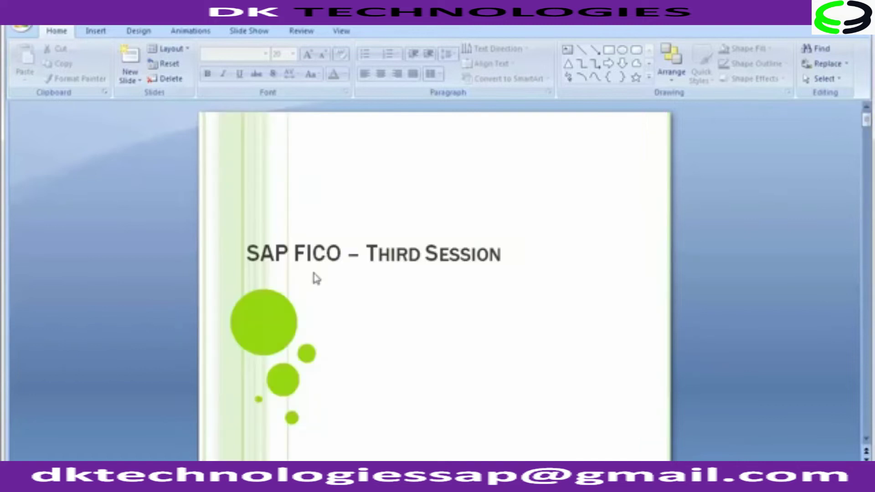
pyautogui.scroll(-1, 315, 277)
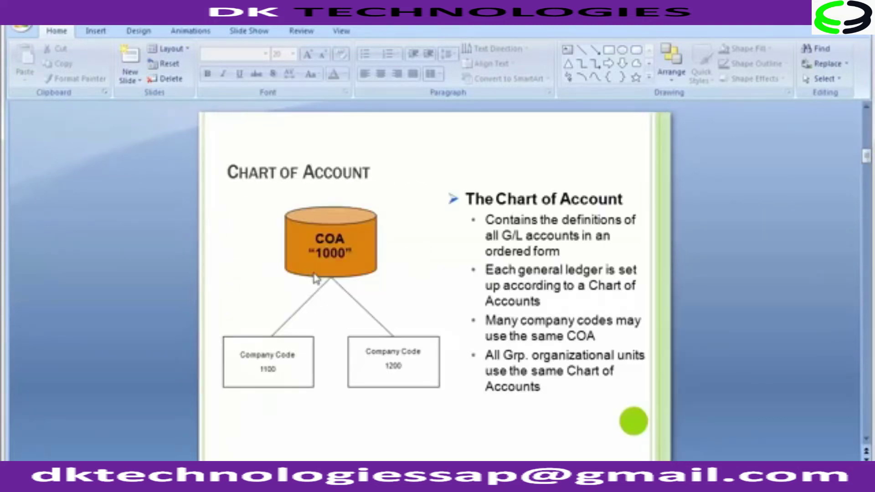
pyautogui.click(344, 257)
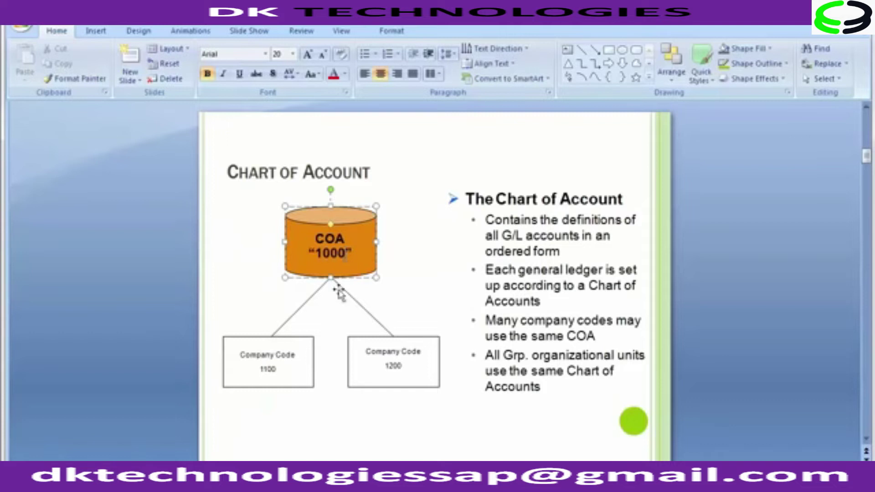
pyautogui.click(279, 368)
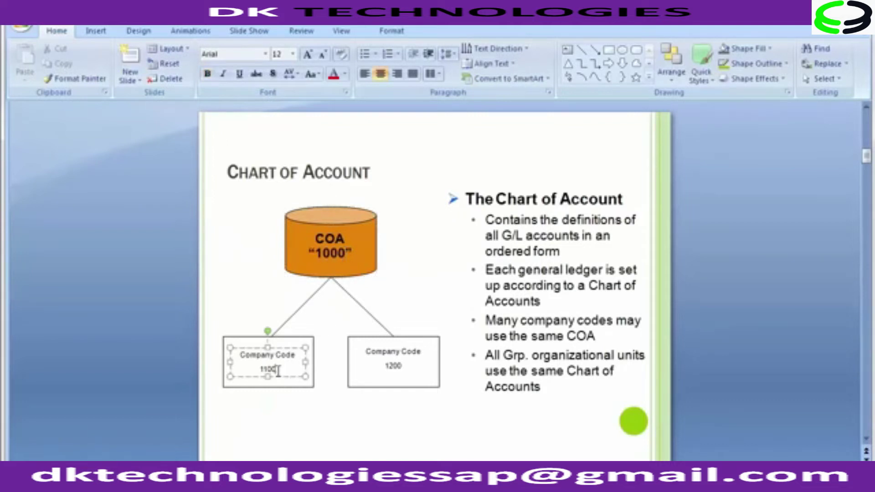
pyautogui.click(401, 366)
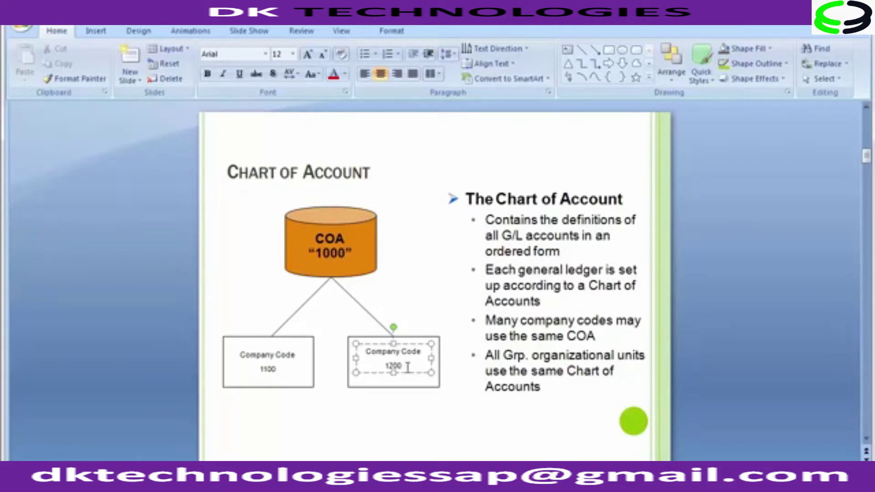
pyautogui.click(692, 294)
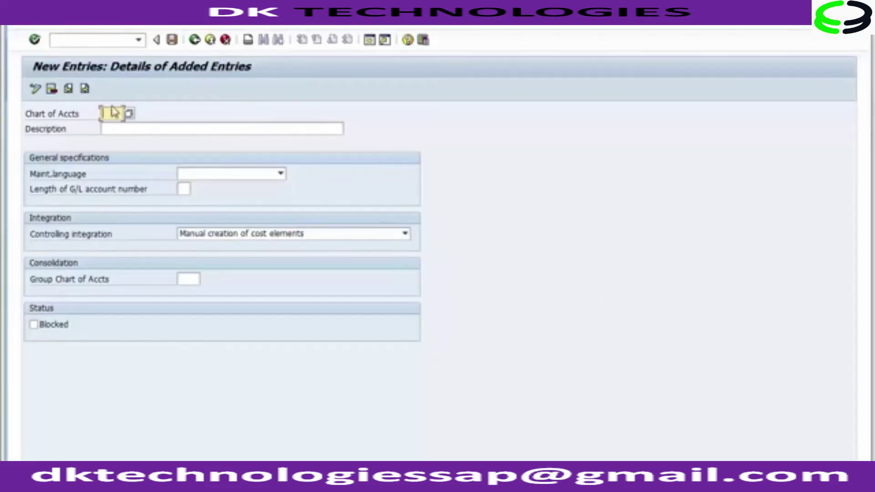
# Enter 1000 as the chart of accounts key and "Chart of Account" as its description in the new SAP entry
pyautogui.write('1000')
pyautogui.click(109, 128)
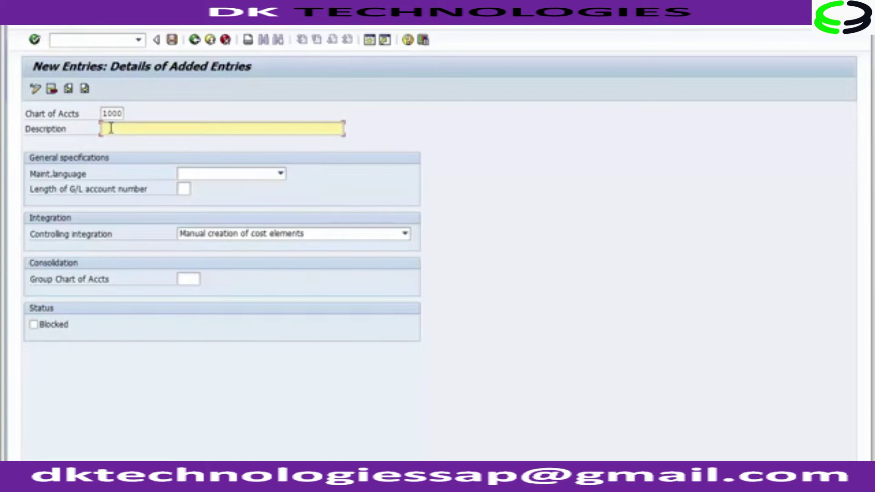
pyautogui.write('Chart of Account')
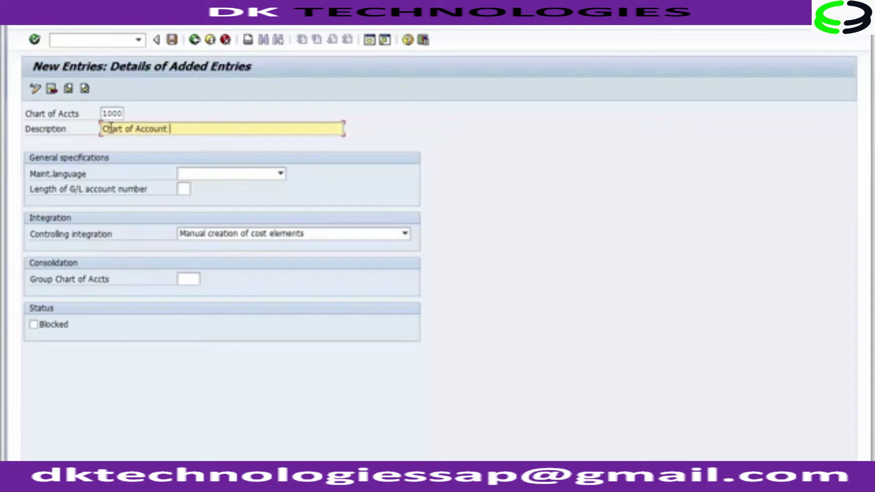
pyautogui.write(' for company code 1')
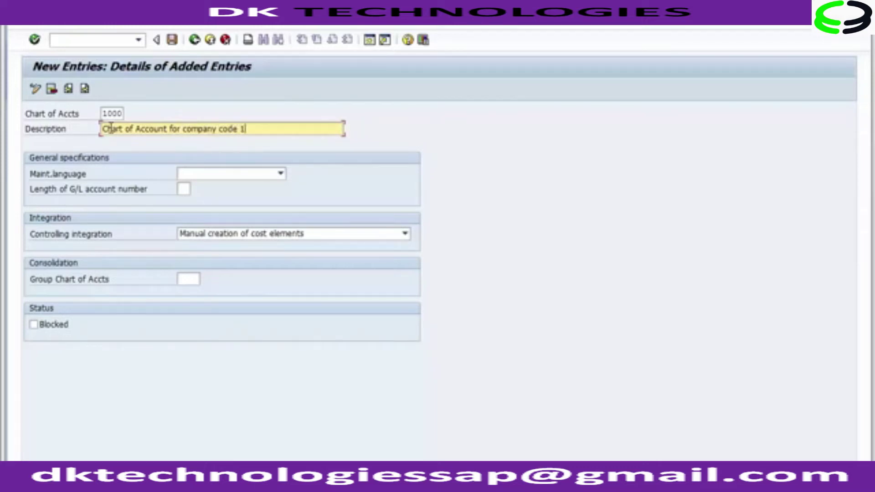
pyautogui.write('200')
pyautogui.press('BackSpace')
pyautogui.press('BackSpace')
pyautogui.press('BackSpace')
pyautogui.press('BackSpace')
pyautogui.press('BackSpace')
pyautogui.press('BackSpace')
pyautogui.press('BackSpace')
pyautogui.press('BackSpace')
pyautogui.press('BackSpace')
pyautogui.press('BackSpace')
pyautogui.press('BackSpace')
pyautogui.press('BackSpace')
pyautogui.press('BackSpace')
pyautogui.press('BackSpace')
pyautogui.press('BackSpace')
pyautogui.press('BackSpace')
pyautogui.press('BackSpace')
pyautogui.press('BackSpace')
pyautogui.press('BackSpace')
pyautogui.press('BackSpace')
pyautogui.write('nt')
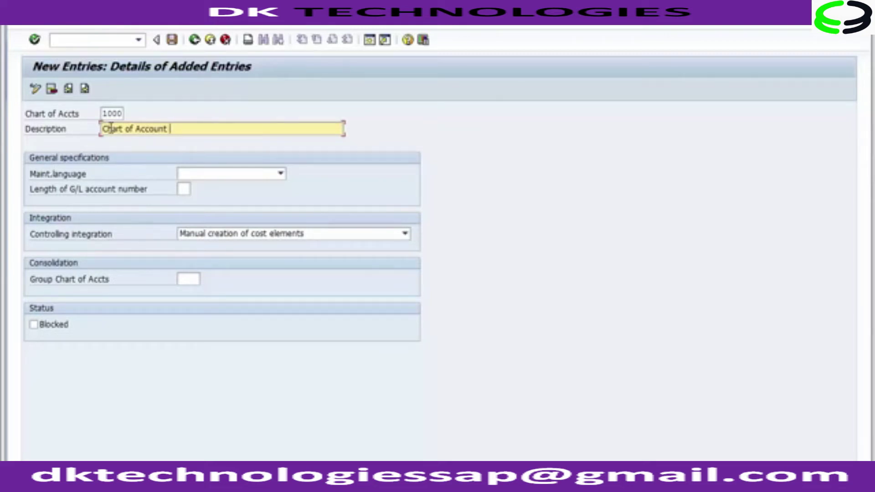
# Complete the description as "Chart of Account IBM" and set the maintenance language to English
pyautogui.write('IBM')
pyautogui.click(254, 179)
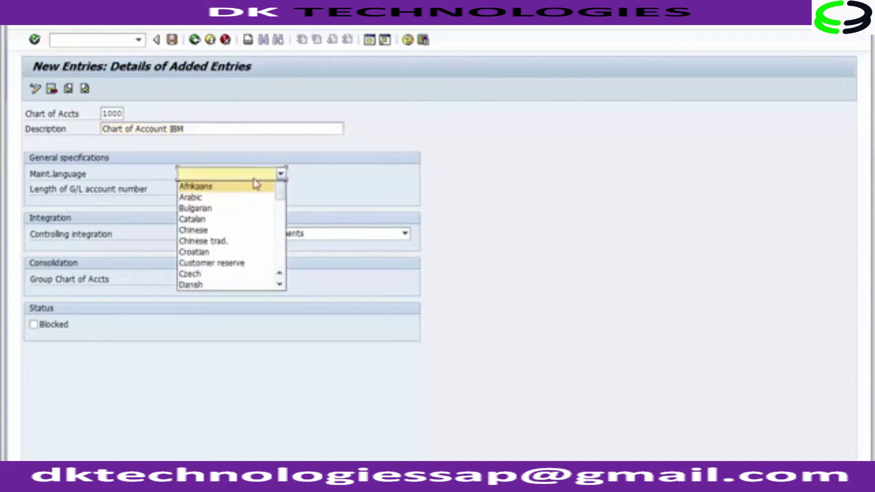
pyautogui.click(279, 285)
pyautogui.click(280, 285)
pyautogui.click(279, 285)
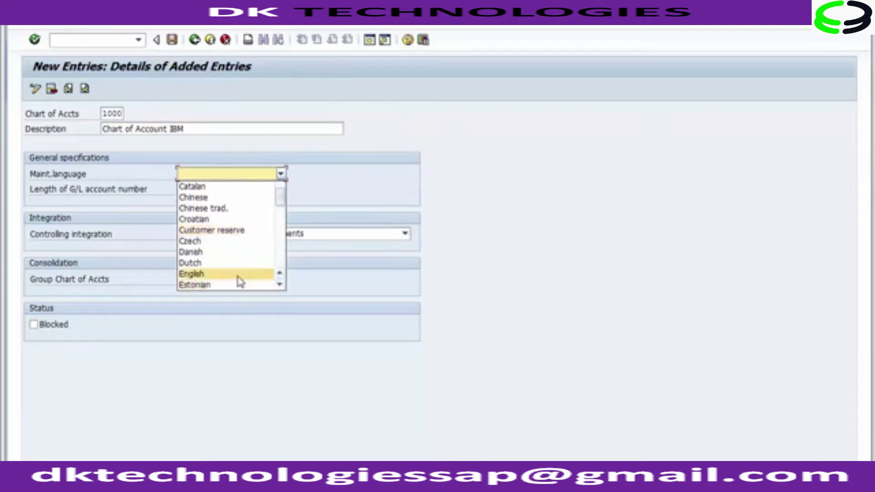
pyautogui.click(225, 274)
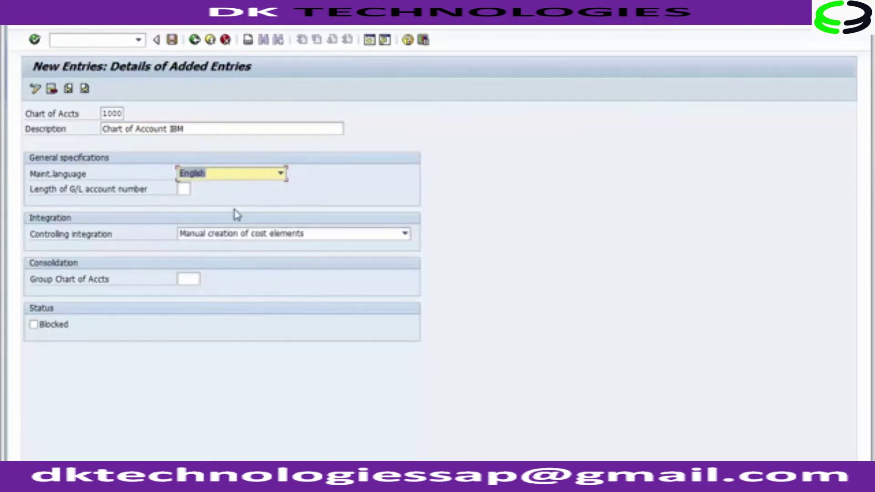
# Save the entry and set the length of the G/L account number to 4, keeping manual creation of cost elements
pyautogui.hotkey('ctrl', 's')
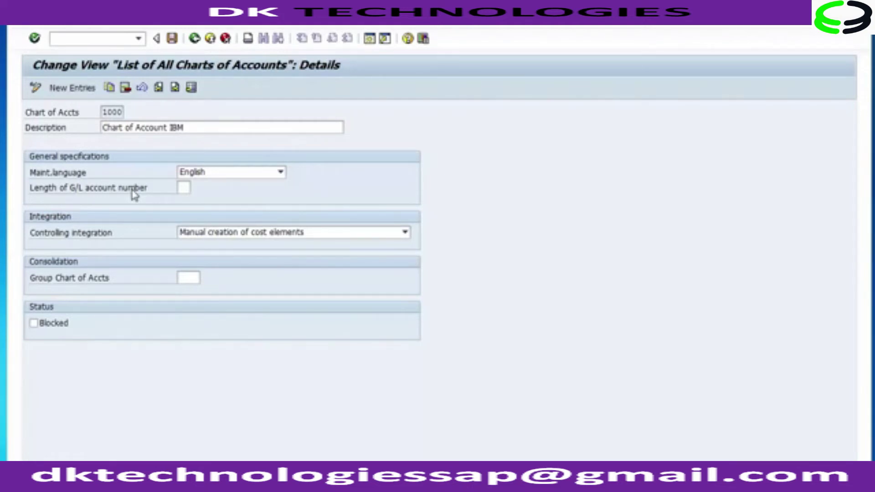
pyautogui.click(184, 188)
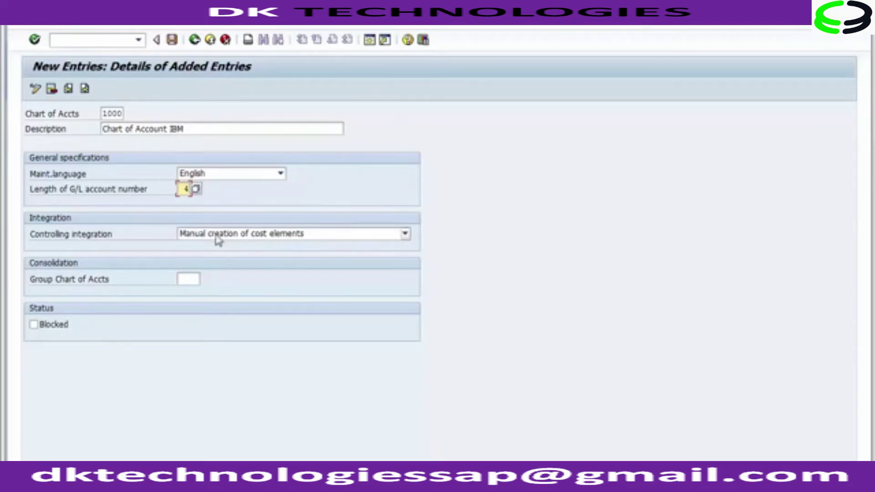
pyautogui.click(405, 234)
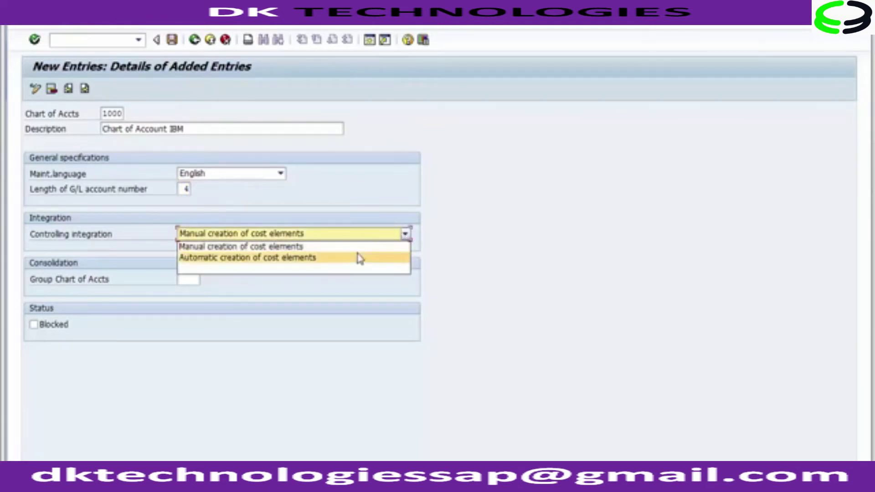
pyautogui.press('Escape')
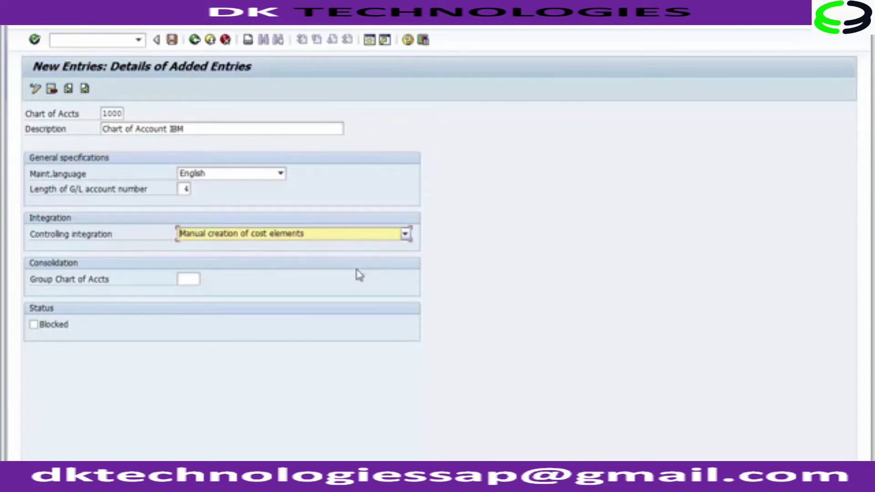
# Review the controlling integration options for chart of accounts 1000, keeping Manual creation of cost elements selected
pyautogui.click(406, 237)
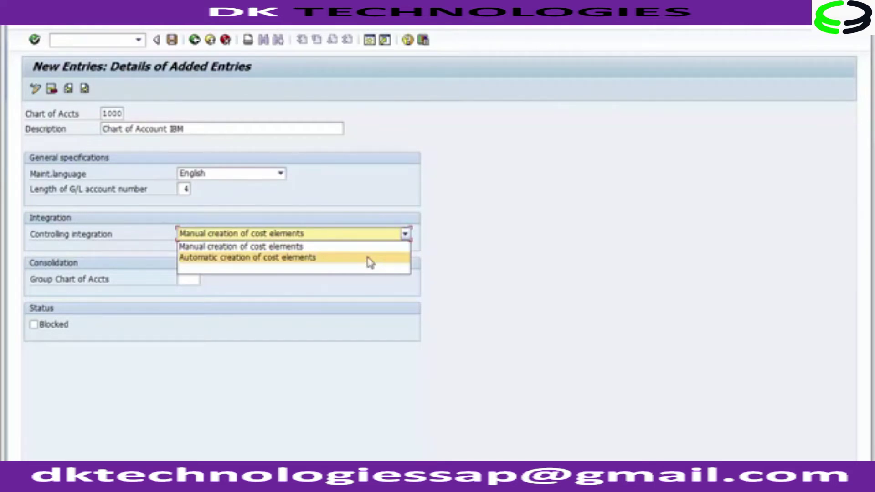
pyautogui.click(345, 248)
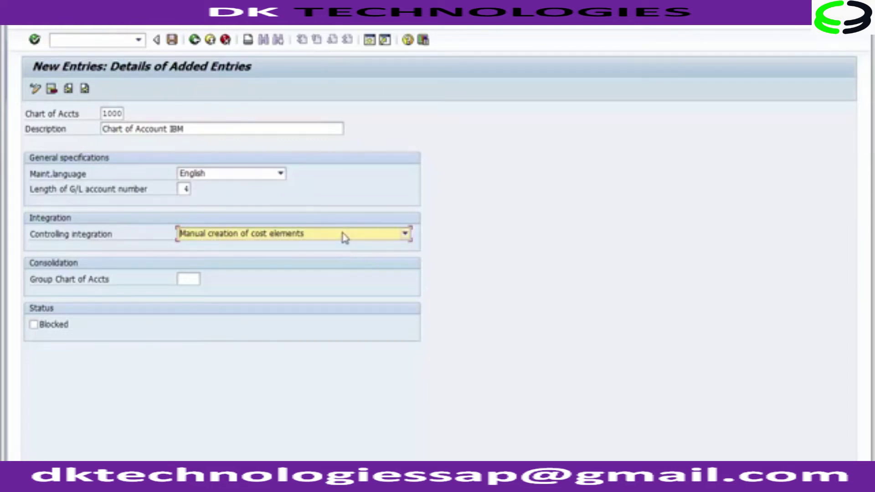
pyautogui.click(344, 236)
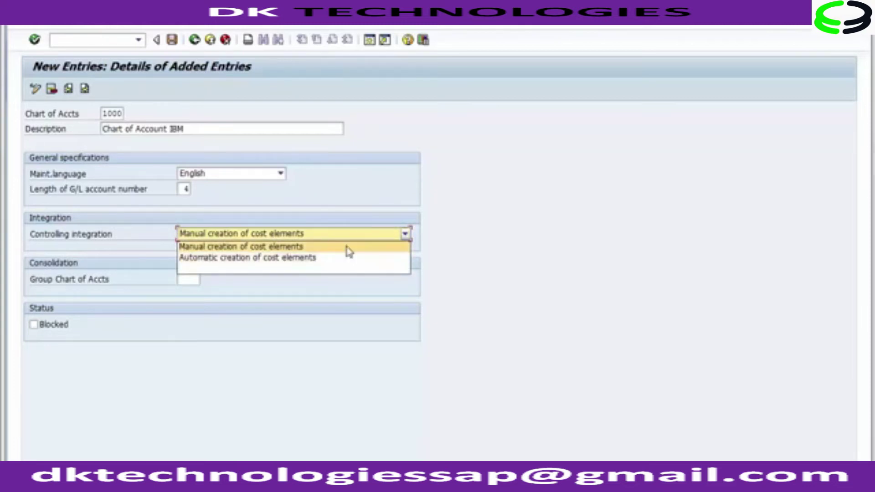
pyautogui.click(347, 247)
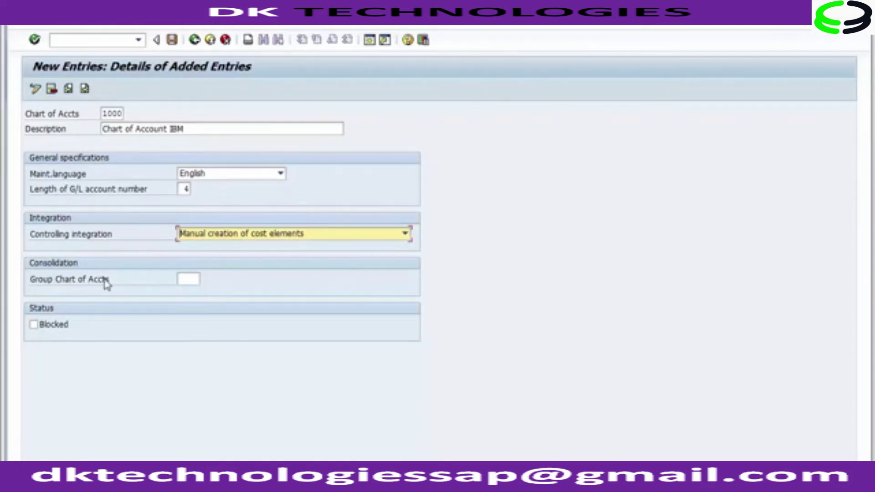
# View the available group charts of accounts for the consolidation field and close the list without choosing one
pyautogui.click(188, 279)
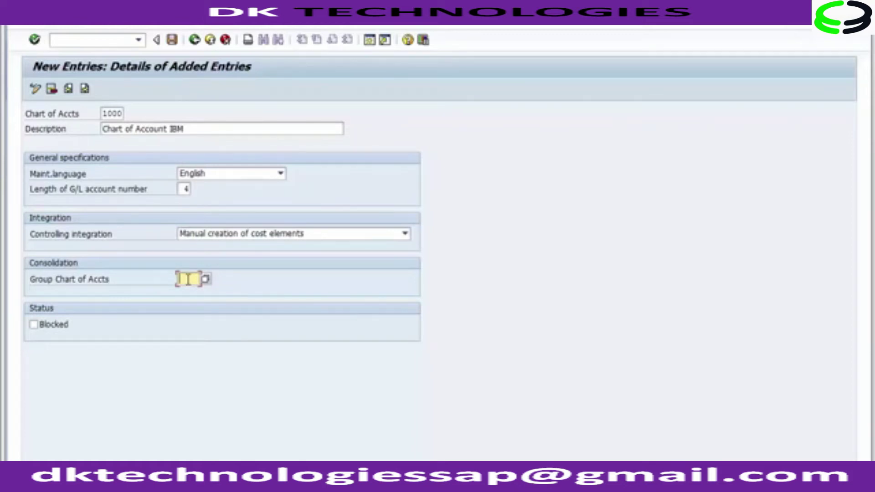
pyautogui.click(206, 280)
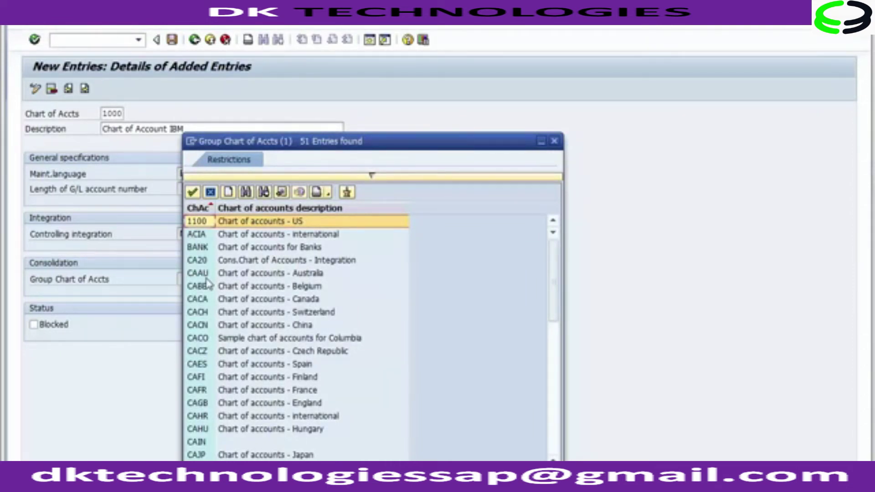
pyautogui.click(211, 193)
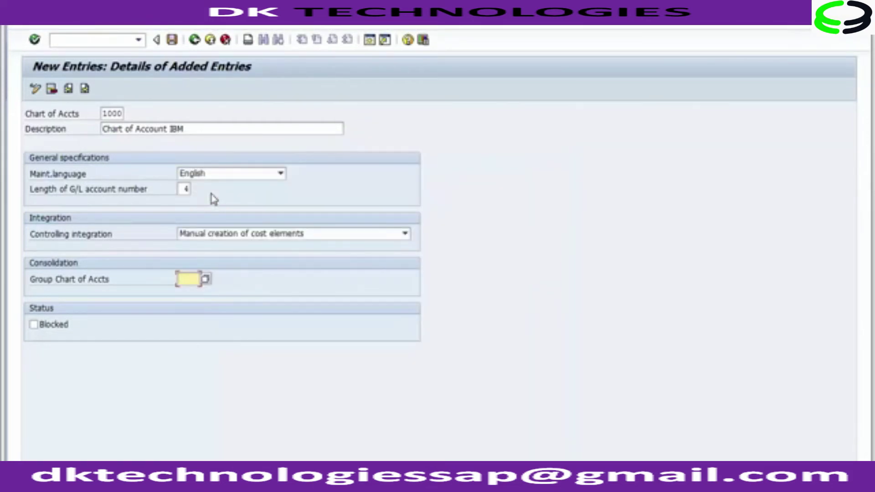
# Save chart of accounts 1000 under the FICO Configurations customizing request and return to the charts of accounts overview
pyautogui.click(172, 41)
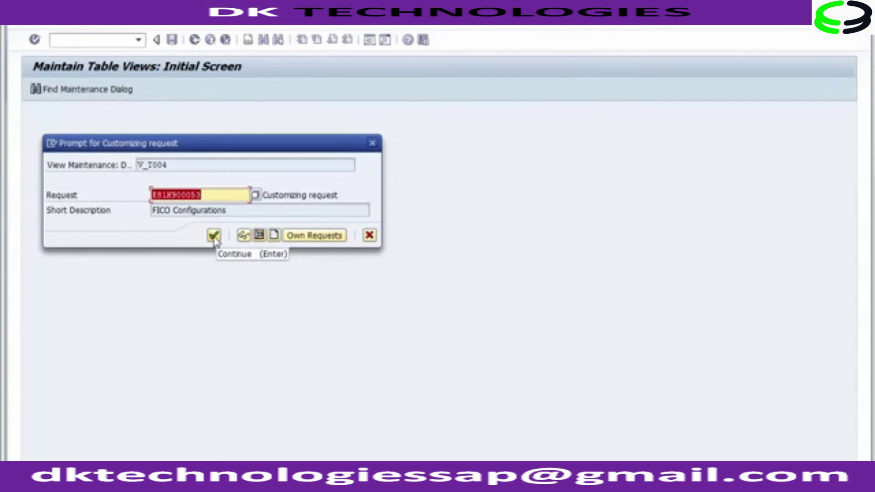
pyautogui.click(214, 236)
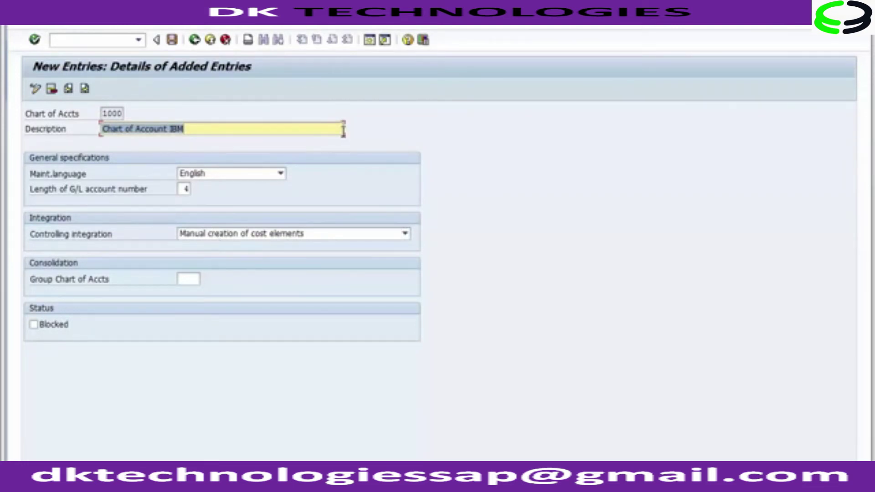
pyautogui.click(104, 114)
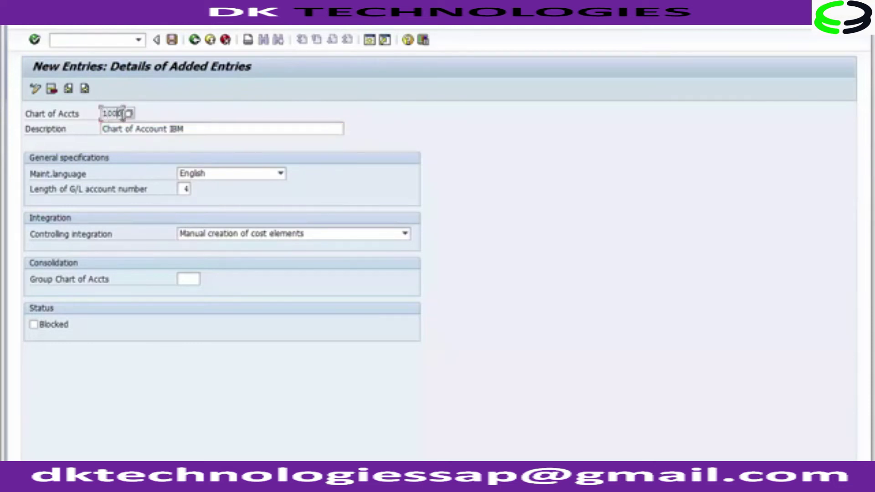
pyautogui.click(195, 40)
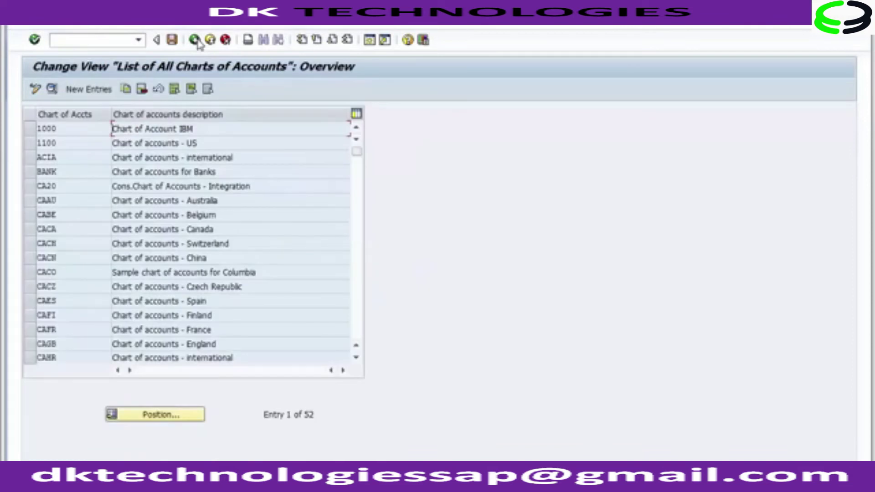
# Check the new chart of accounts 1000 entry in the overview list
pyautogui.click(86, 129)
pyautogui.click(31, 131)
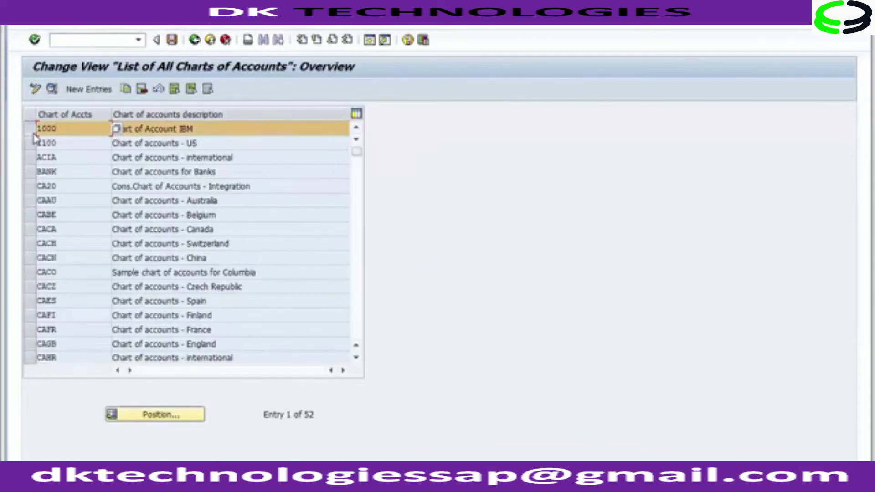
pyautogui.click(115, 129)
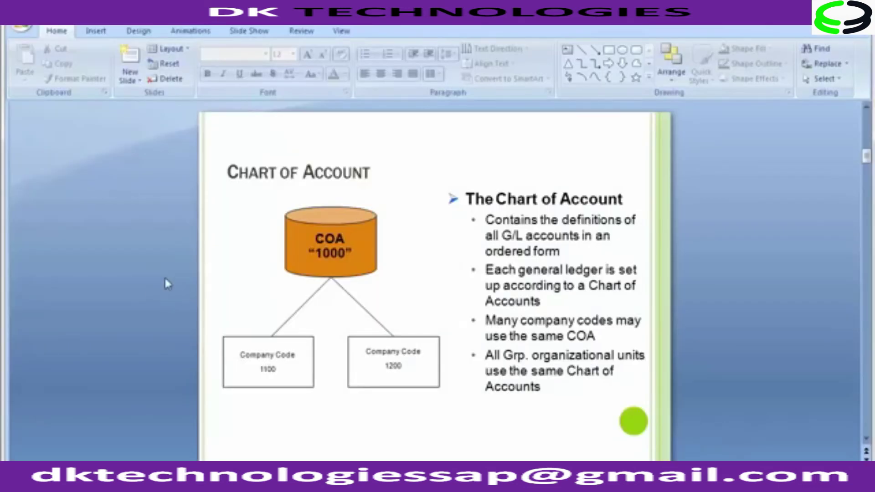
# In PowerPoint, review the Create Chart of Account slide for the menu path and transaction code
pyautogui.scroll(-8, 165, 279)
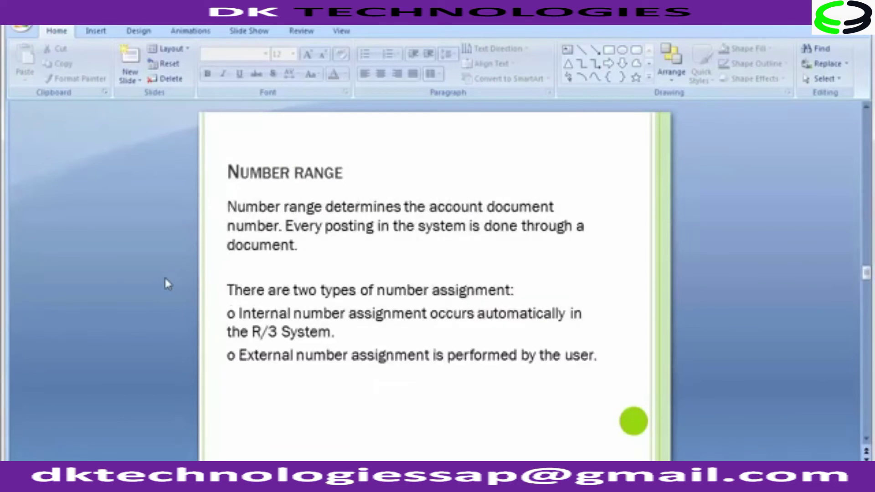
pyautogui.scroll(-1, 166, 281)
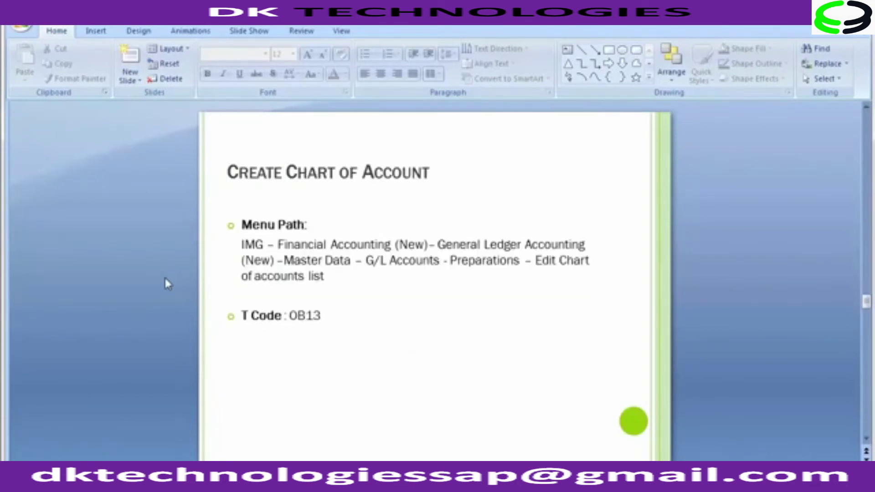
pyautogui.click(242, 245)
pyautogui.moveTo(242, 245); pyautogui.dragTo(324, 275)
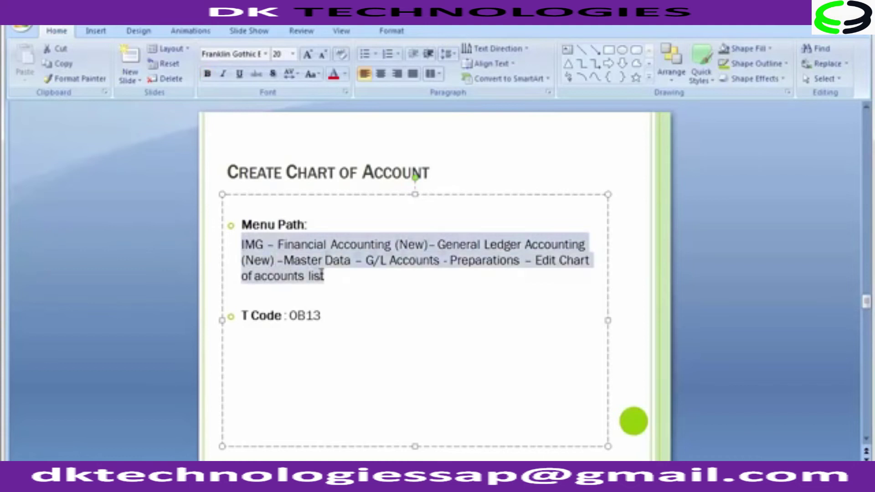
pyautogui.click(326, 318)
pyautogui.click(146, 288)
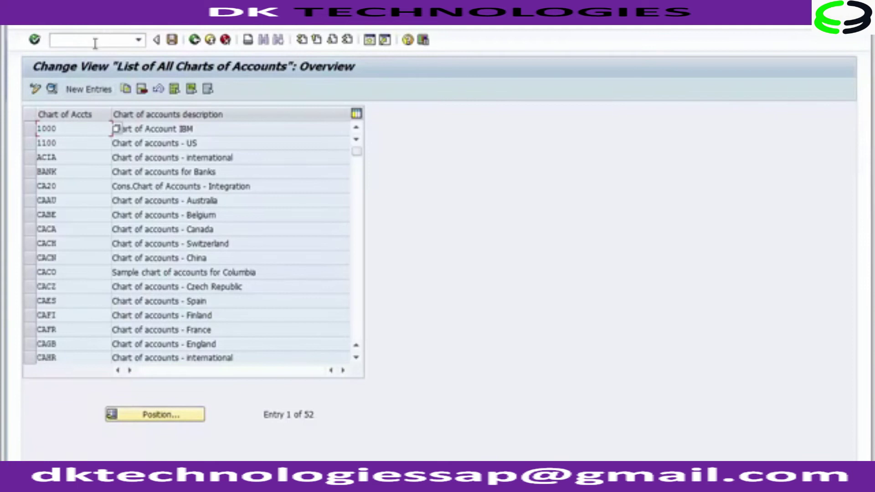
# Switch to SAP, exit to SAP Easy Access with /n and reopen the charts of accounts list through transaction OB13
pyautogui.click(95, 42)
pyautogui.write('/n')
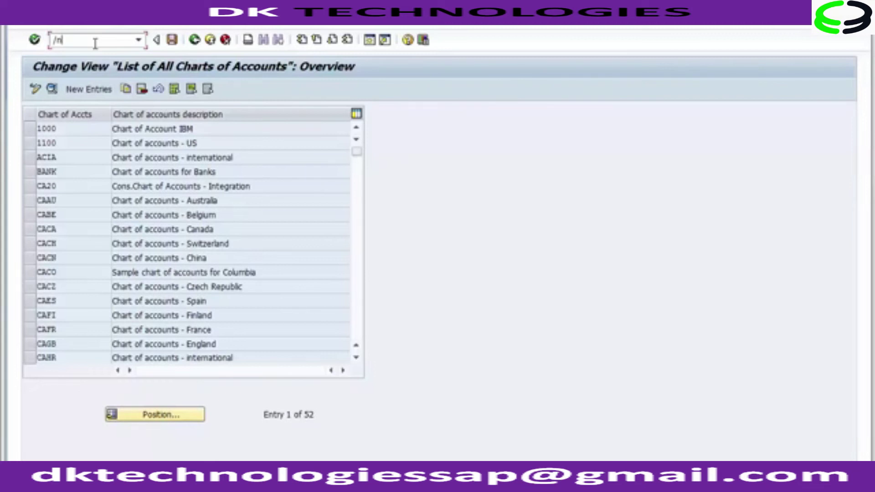
pyautogui.press('Return')
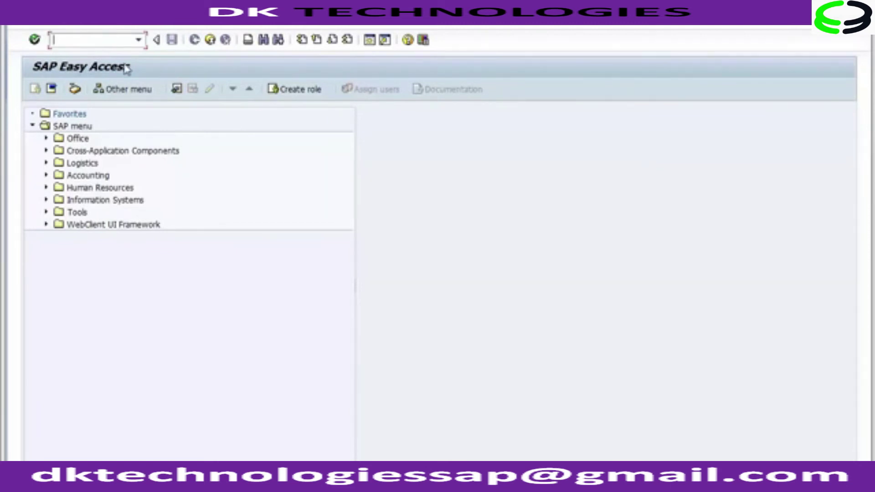
pyautogui.hotkey('alt', 'Tab')
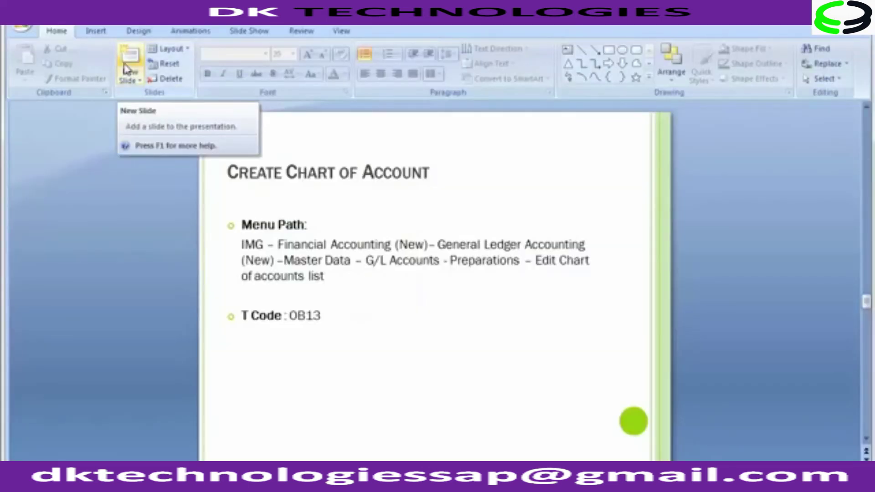
pyautogui.hotkey('alt', 'Tab')
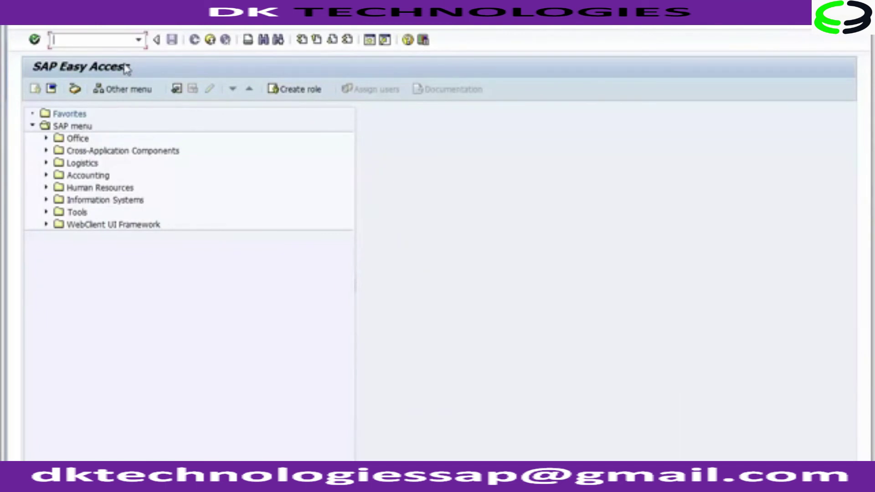
pyautogui.write('ob13')
pyautogui.click(35, 40)
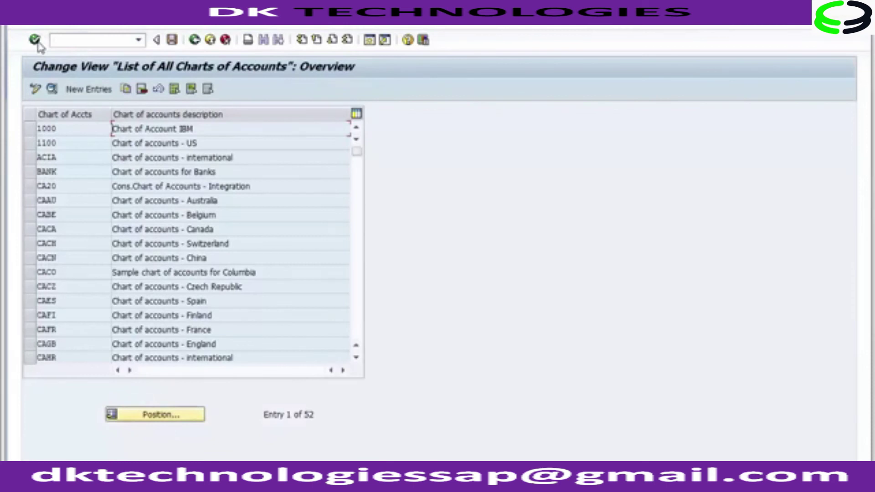
# Open the details of chart of accounts 1000, examine its settings and go back to SAP Easy Access
pyautogui.click(69, 128)
pyautogui.doubleClick(73, 129)
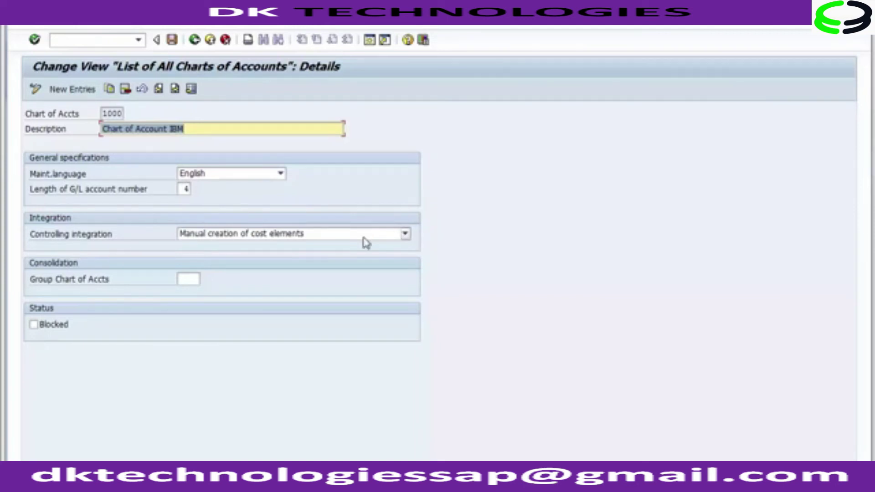
pyautogui.click(194, 41)
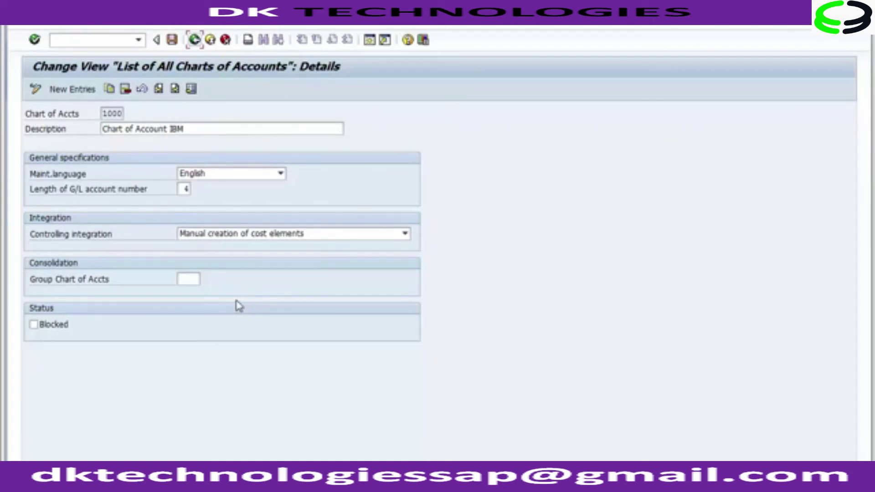
pyautogui.click(188, 191)
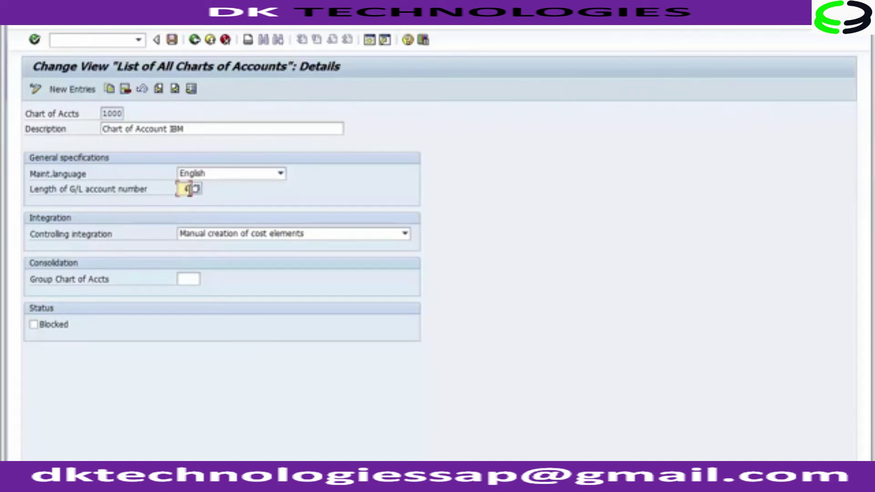
pyautogui.click(194, 40)
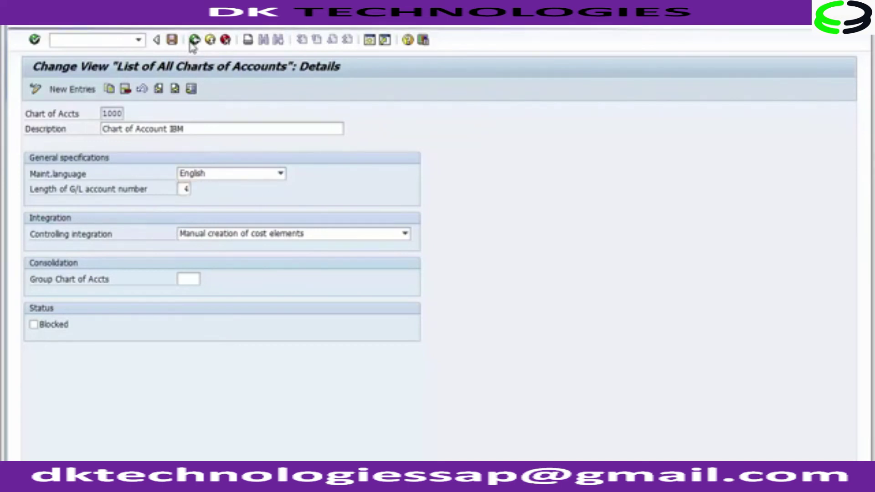
pyautogui.click(194, 40)
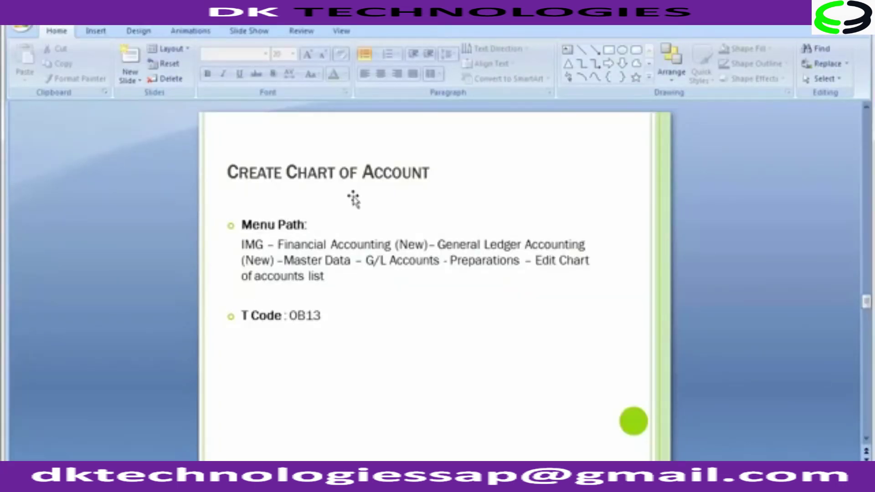
# In PowerPoint, review the Assign Chart of Account to Company Code slide for its menu path and transaction code
pyautogui.scroll(-2, 354, 198)
pyautogui.scroll(2, 353, 198)
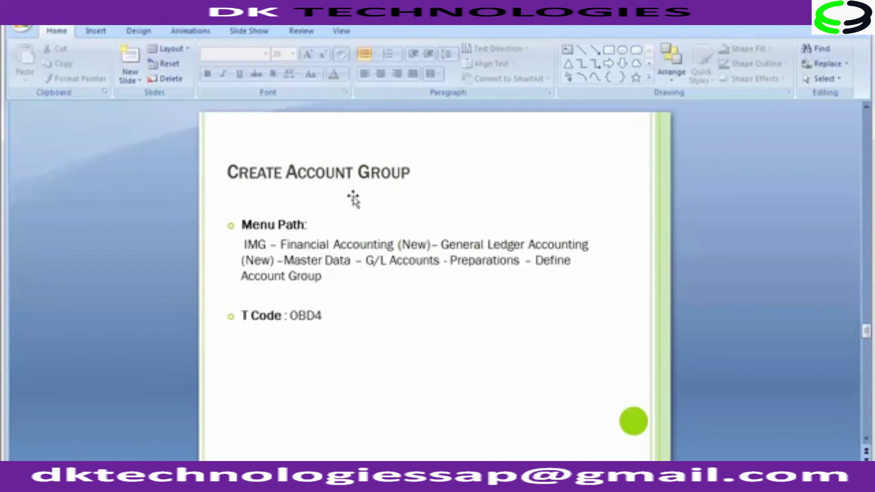
pyautogui.scroll(1, 353, 198)
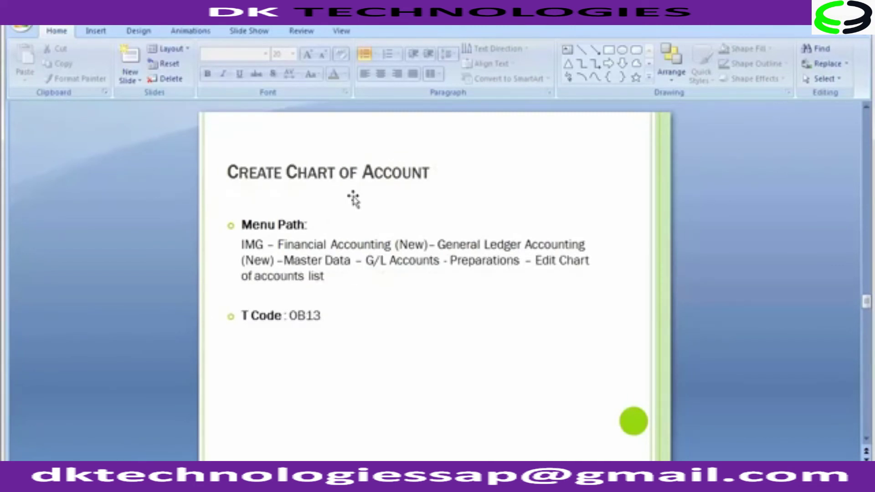
pyautogui.scroll(-1, 353, 198)
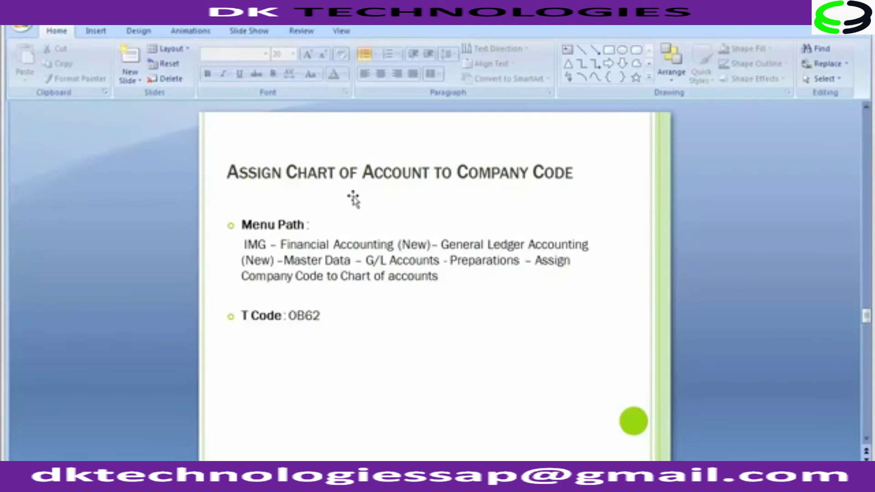
pyautogui.hotkey('alt', 'Tab')
pyautogui.hotkey('alt', 'Tab')
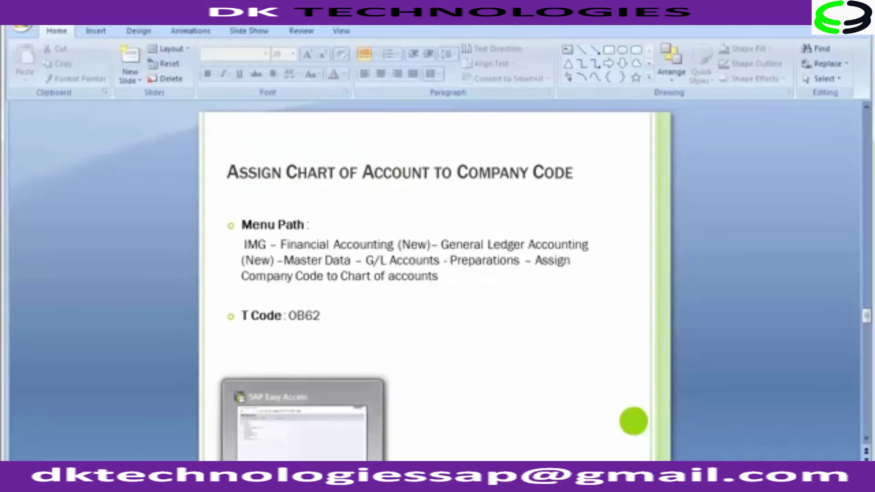
pyautogui.click(340, 317)
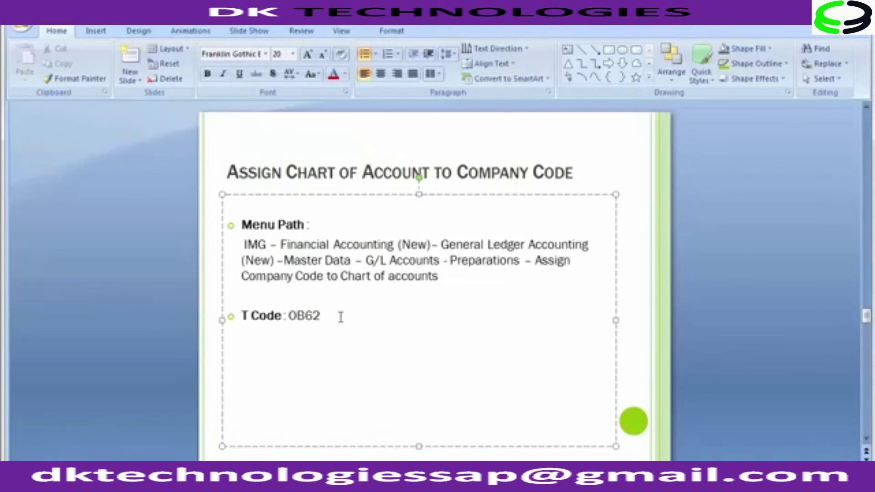
# Switch to SAP and open the assignment of company codes to charts of accounts with transaction OB62
pyautogui.moveTo(303, 483)
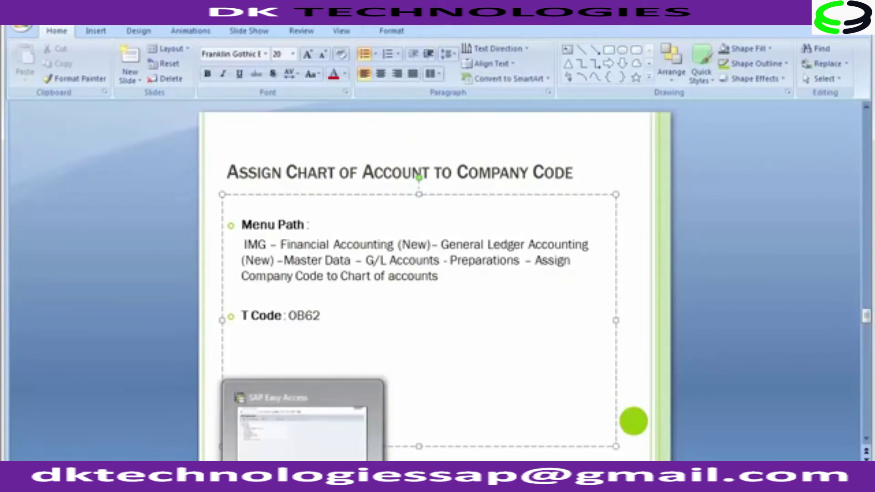
pyautogui.click(302, 424)
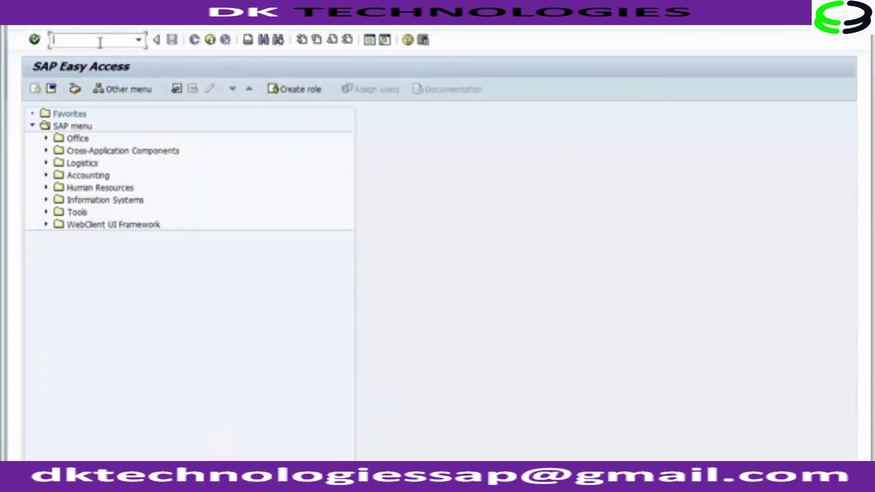
pyautogui.write('ob62')
pyautogui.press('Return')
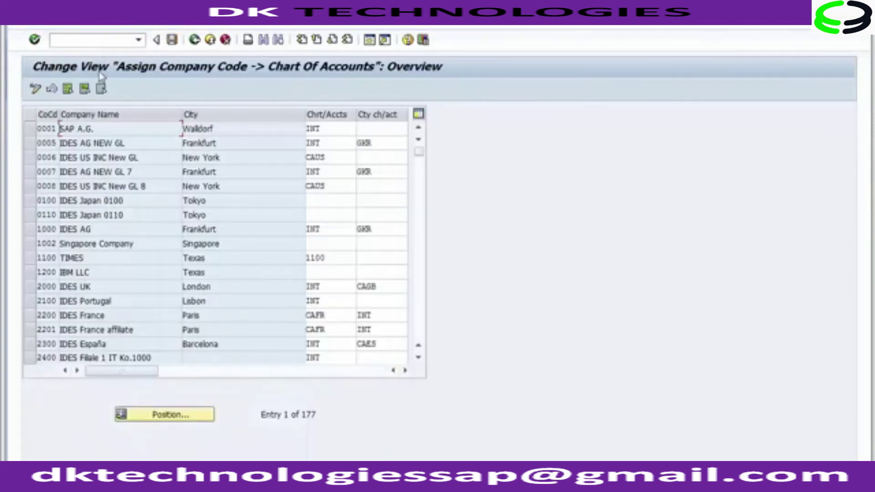
# Position the company code assignment list at company code 1200
pyautogui.click(137, 417)
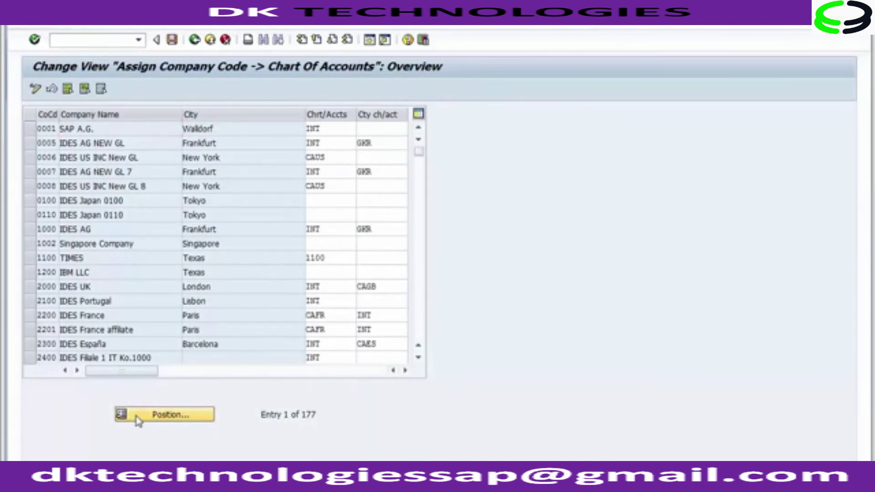
pyautogui.write('12')
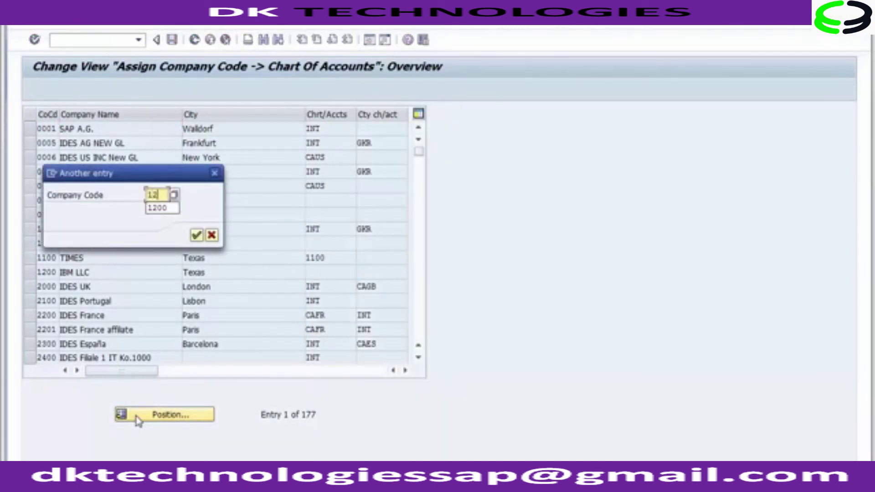
pyautogui.write('00')
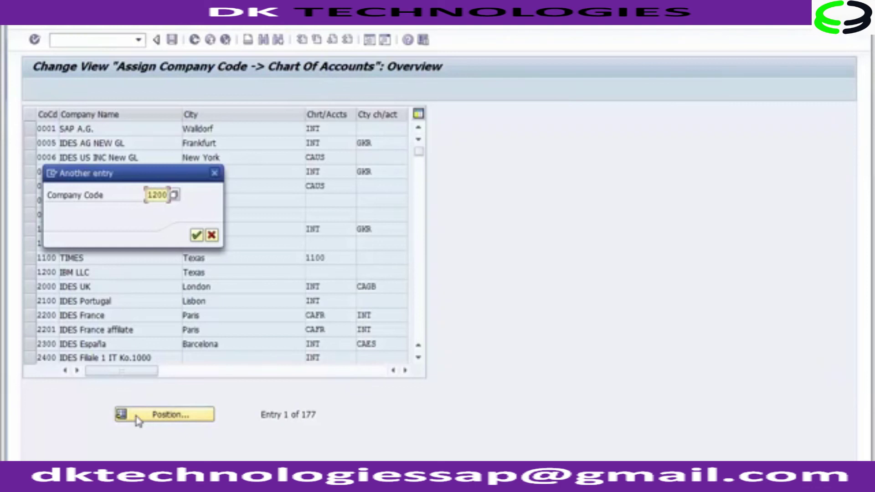
pyautogui.press('Return')
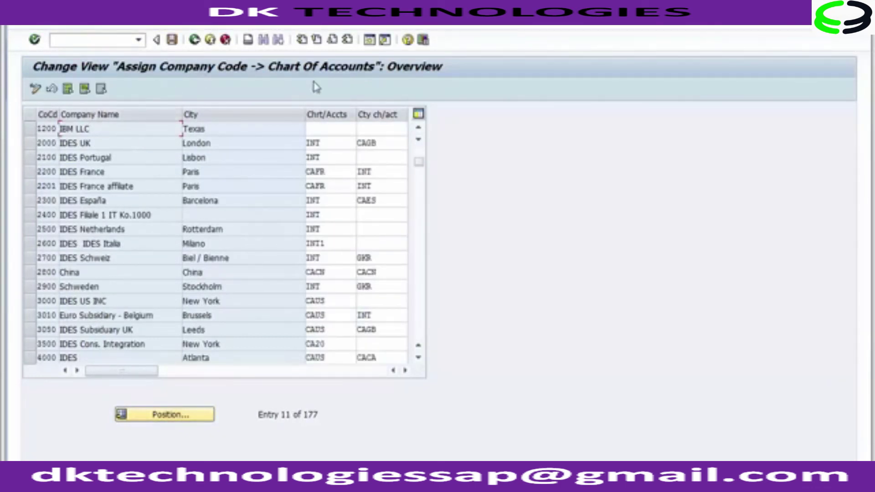
# Assign chart of accounts 1000 (Chart of Account IBM) to company code 1200, IBM LLC, and save the assignment
pyautogui.click(332, 129)
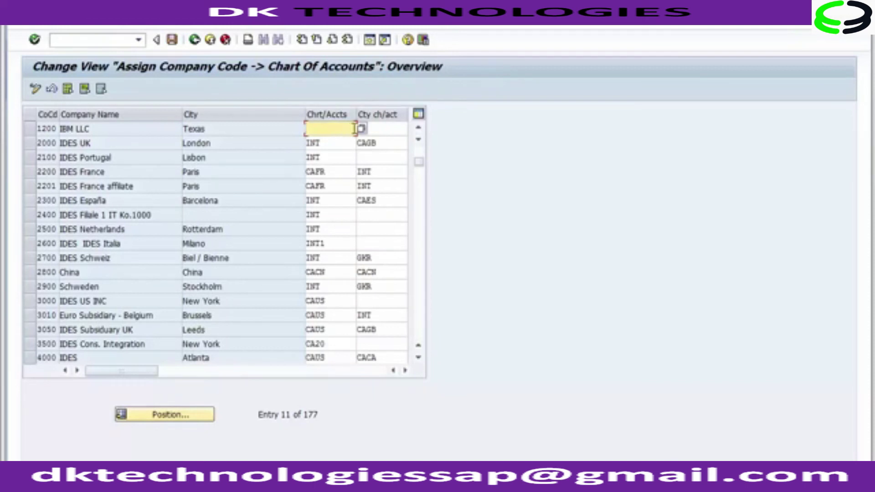
pyautogui.click(362, 129)
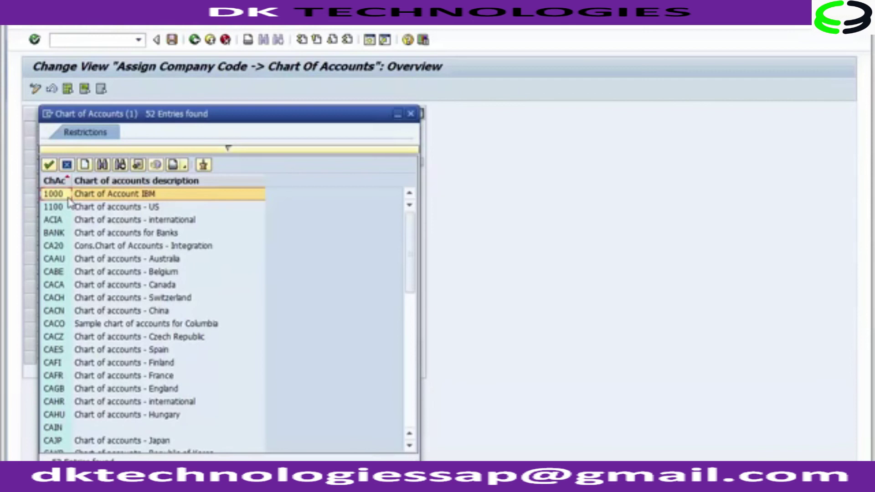
pyautogui.doubleClick(54, 196)
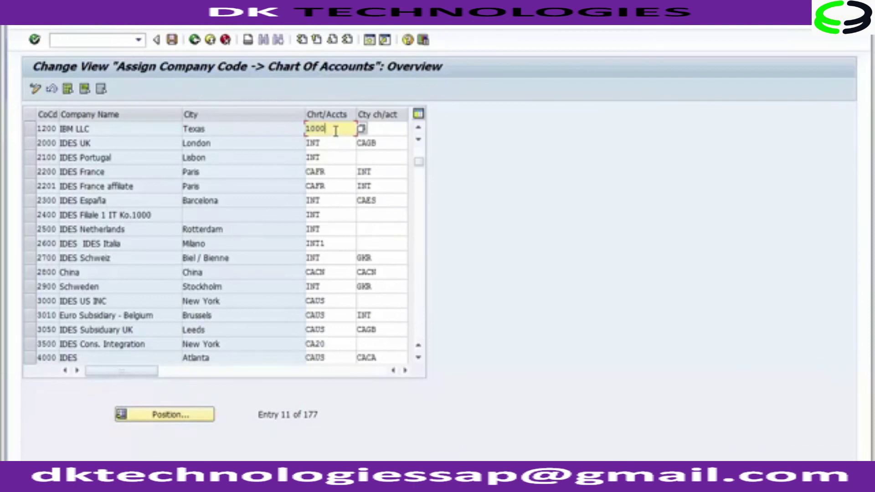
pyautogui.click(173, 40)
# Leave the assignment view with /nspro, open the SAP Reference IMG and expand Financial Accounting (New)
pyautogui.click(114, 42)
pyautogui.write('/')
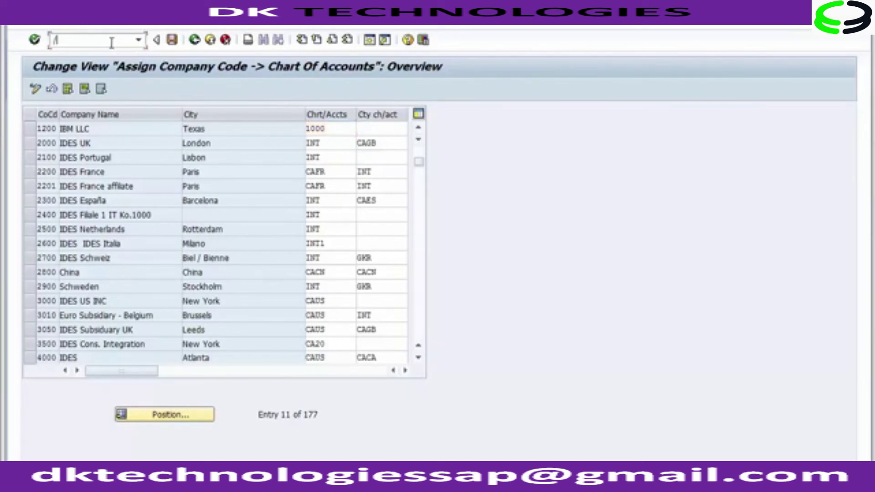
pyautogui.write('nspro')
pyautogui.press('BackSpace')
pyautogui.press('BackSpace')
pyautogui.press('BackSpace')
pyautogui.press('BackSpace')
pyautogui.write('spro')
pyautogui.press('Return')
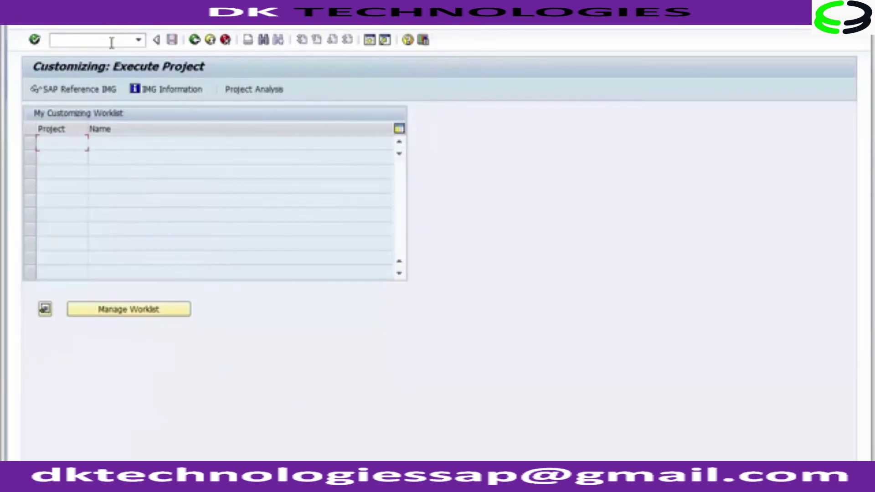
pyautogui.click(94, 94)
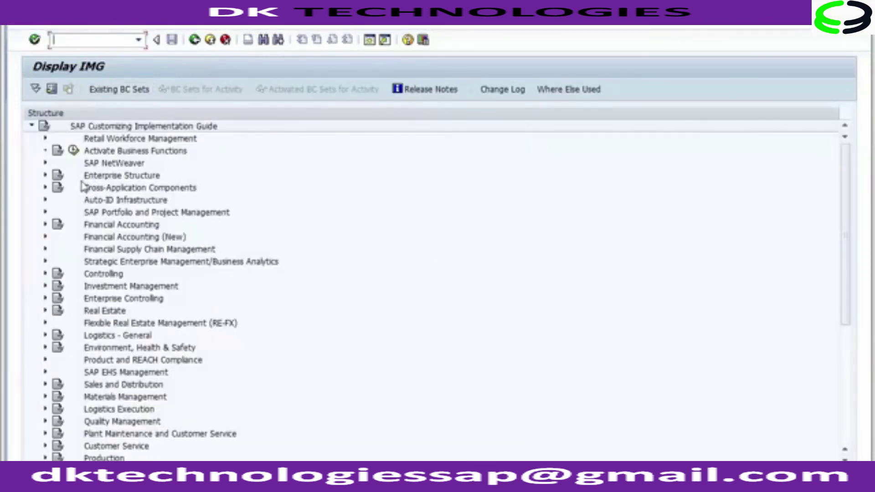
pyautogui.click(89, 237)
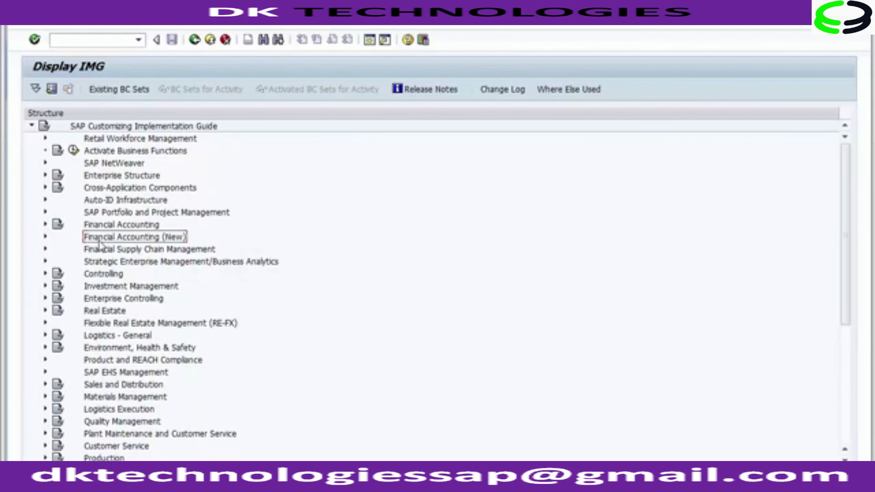
pyautogui.click(45, 238)
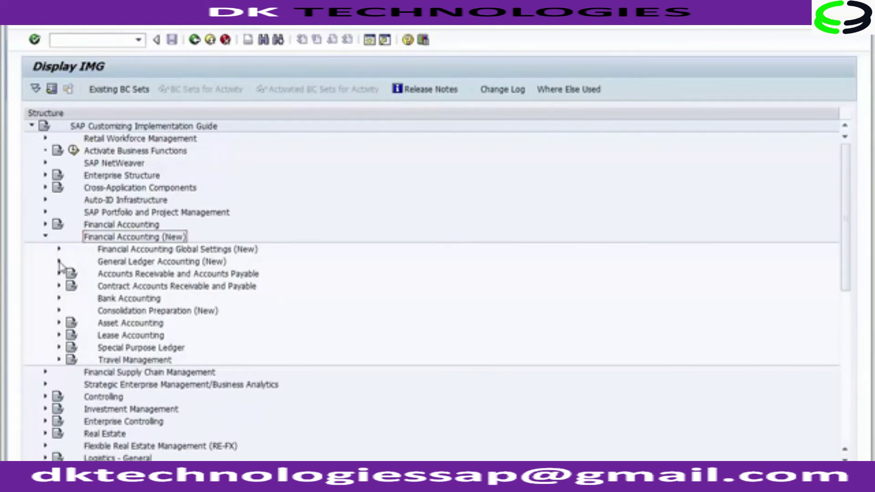
# Switch to PowerPoint, check the menu path for assigning the company code to the chart of accounts, and return to SAP
pyautogui.hotkey('alt', 'Tab')
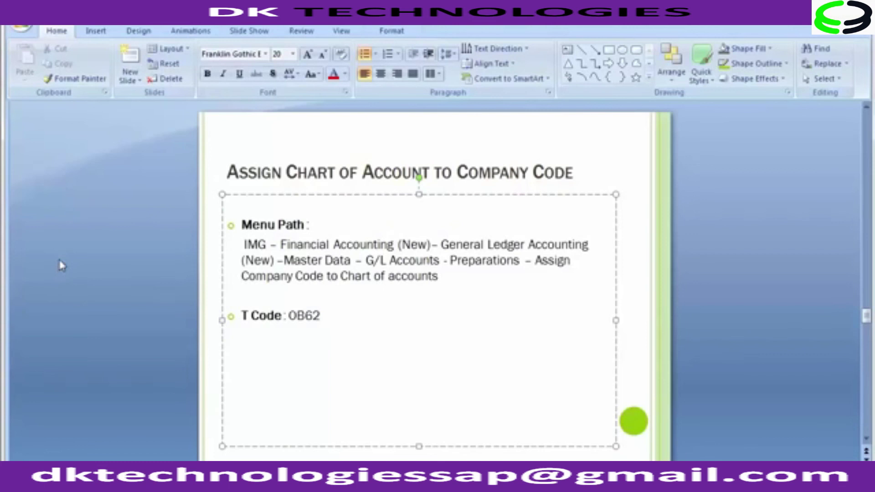
pyautogui.click(386, 244)
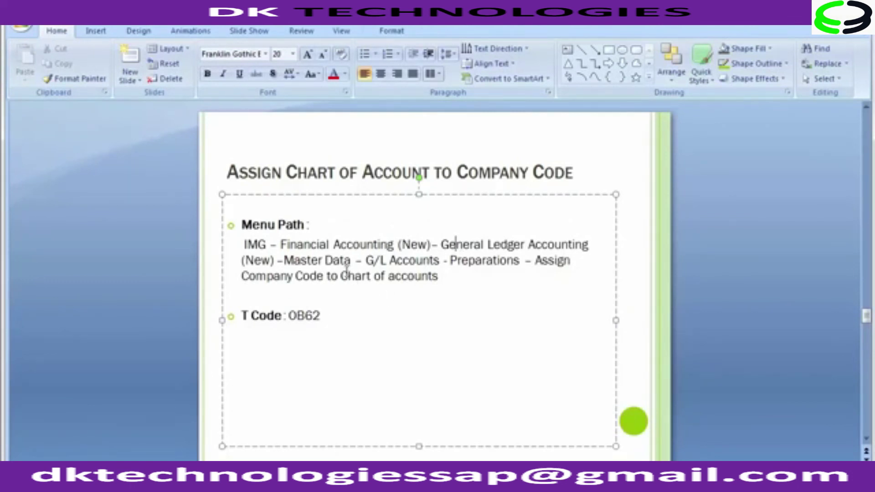
pyautogui.hotkey('alt', 'Tab')
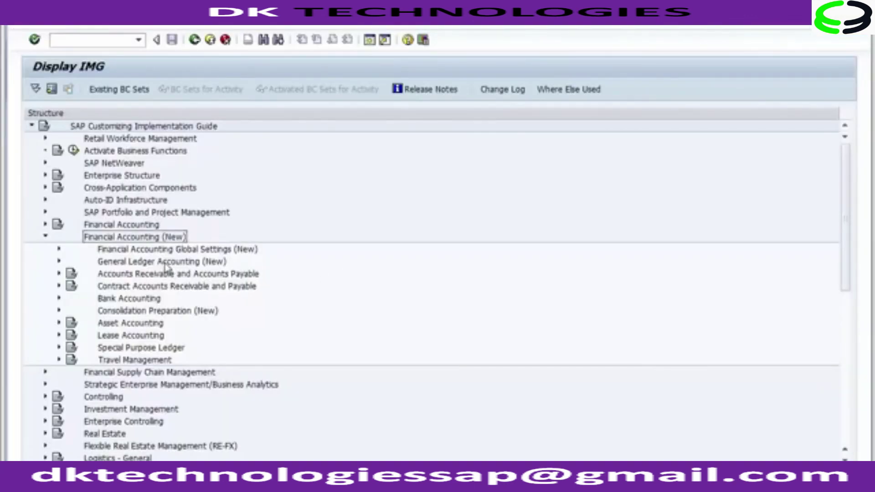
# Expand General Ledger Accounting (New), Master Data, G/L Accounts and Preparations, and execute Assign Company Code to Chart of Accounts
pyautogui.click(59, 261)
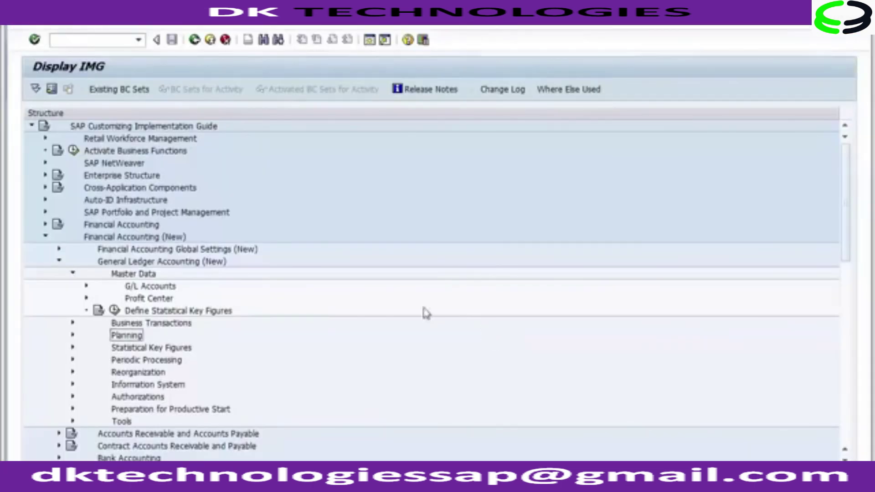
pyautogui.click(87, 287)
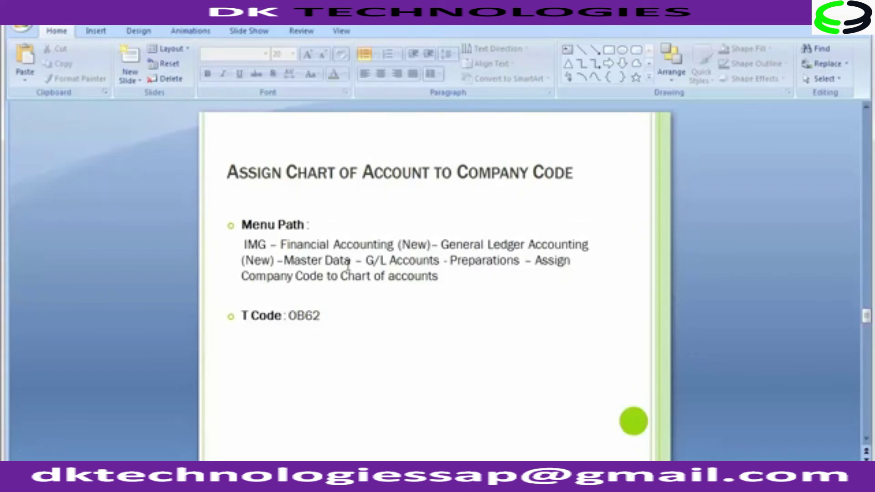
pyautogui.hotkey('alt', 'Tab')
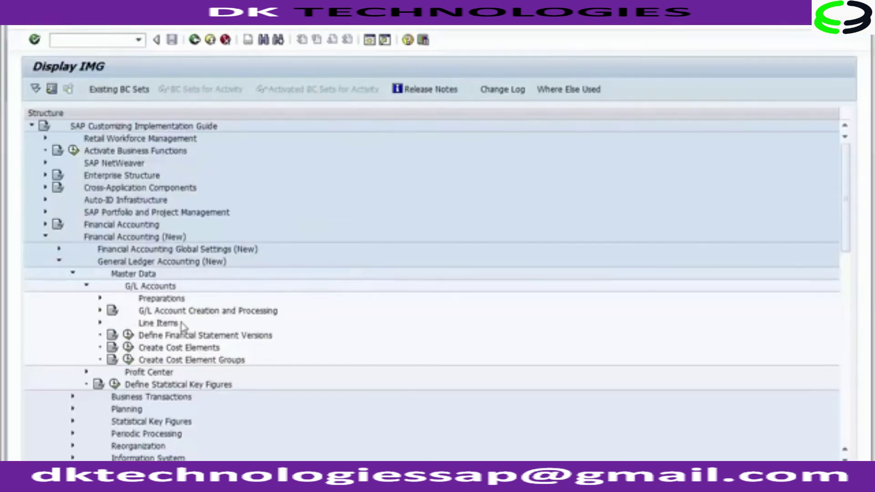
pyautogui.click(100, 298)
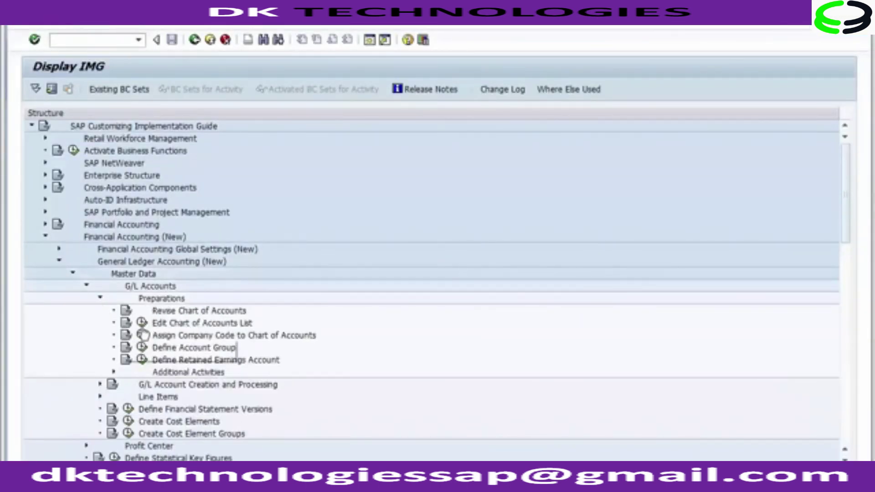
pyautogui.click(174, 338)
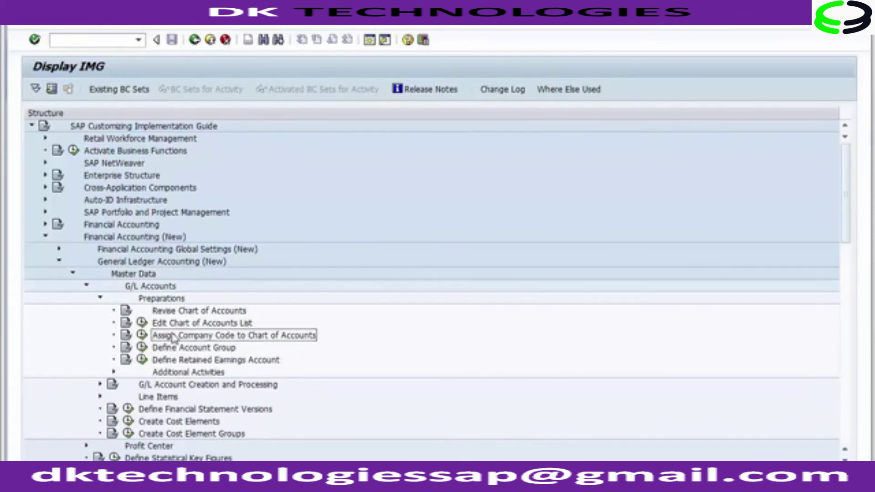
pyautogui.click(142, 336)
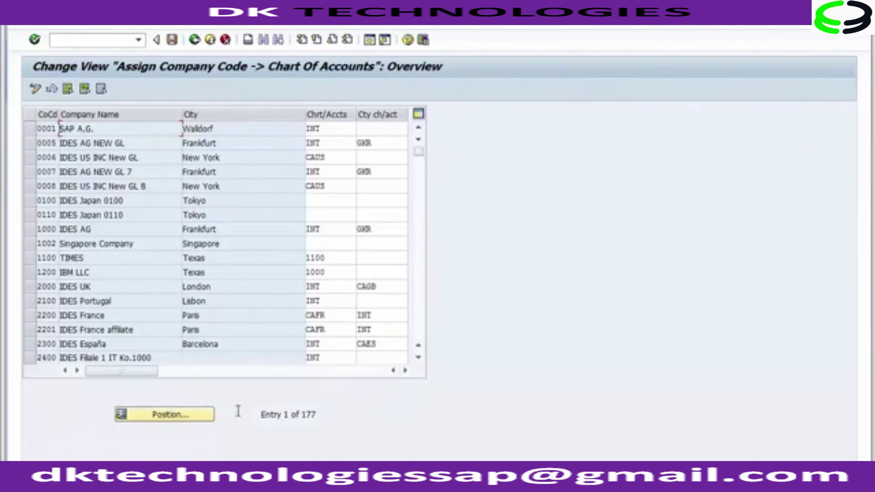
# Locate company code 1200 in the overview to check its assigned chart of accounts
pyautogui.click(170, 415)
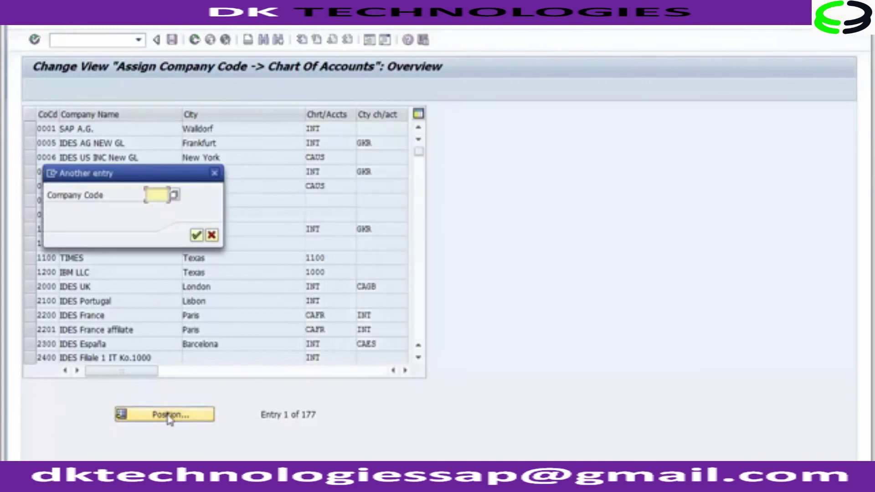
pyautogui.write('12')
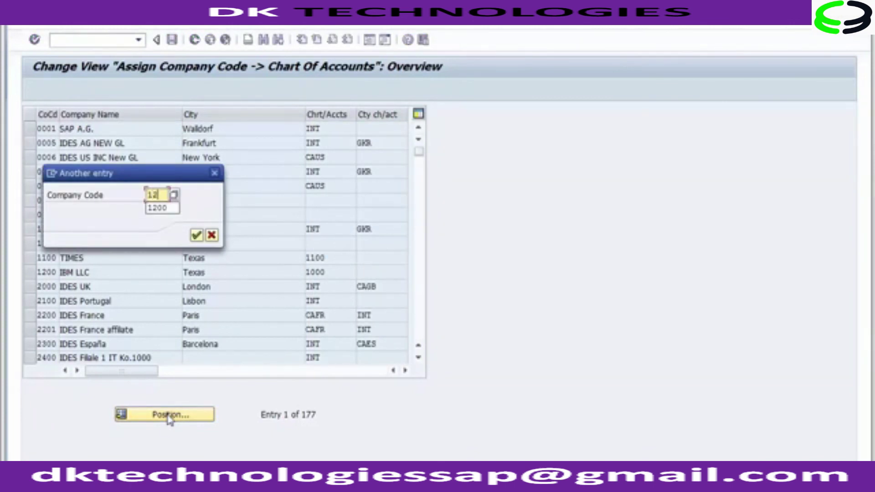
pyautogui.write('00')
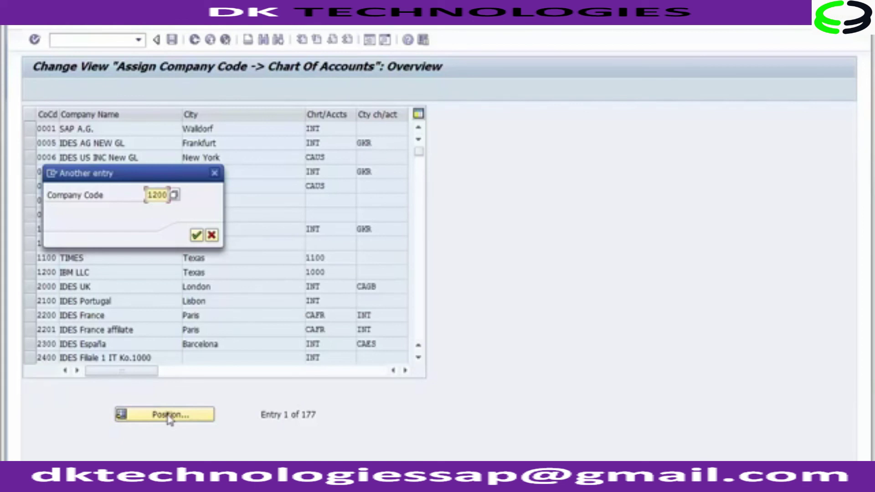
pyautogui.press('Return')
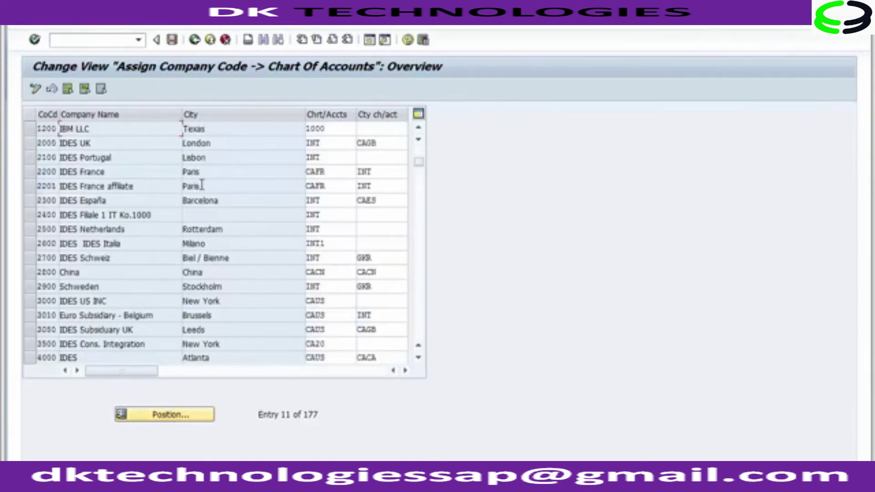